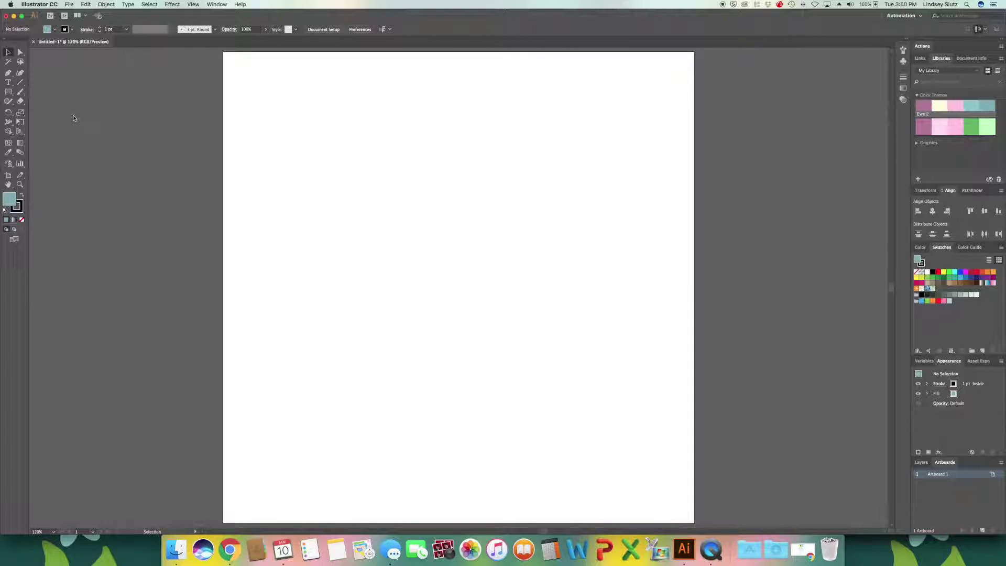
# Step: Draw a teal circle about 495 px wide on the upper artboard with the Ellipse Tool
pyautogui.click(9, 93)
pyautogui.moveTo(9, 93); pyautogui.dragTo(34, 112)
pyautogui.moveTo(323, 126); pyautogui.dragTo(555, 359)
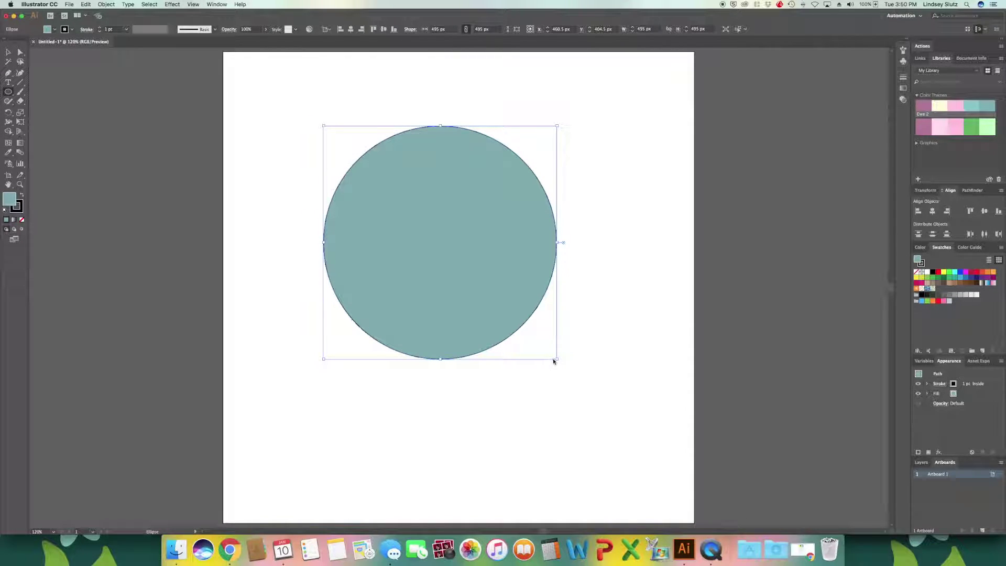
# Step: Set the circle's stroke to None
pyautogui.click(71, 29)
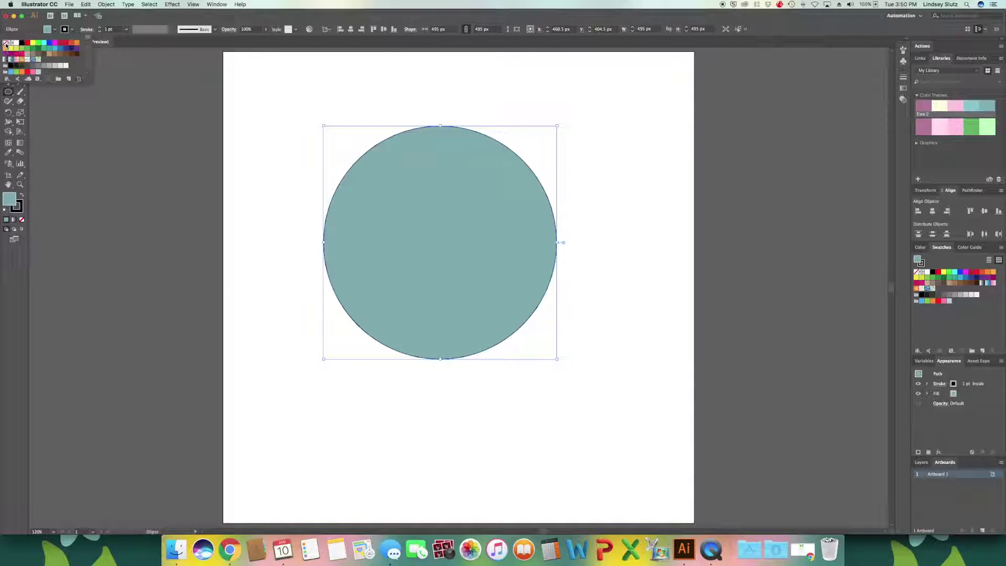
pyautogui.click(5, 44)
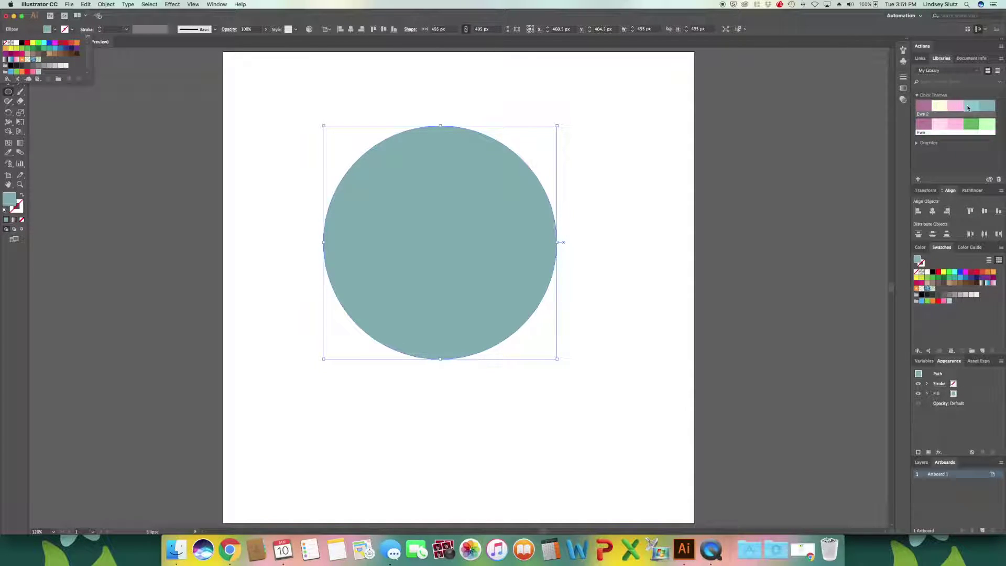
pyautogui.click(968, 107)
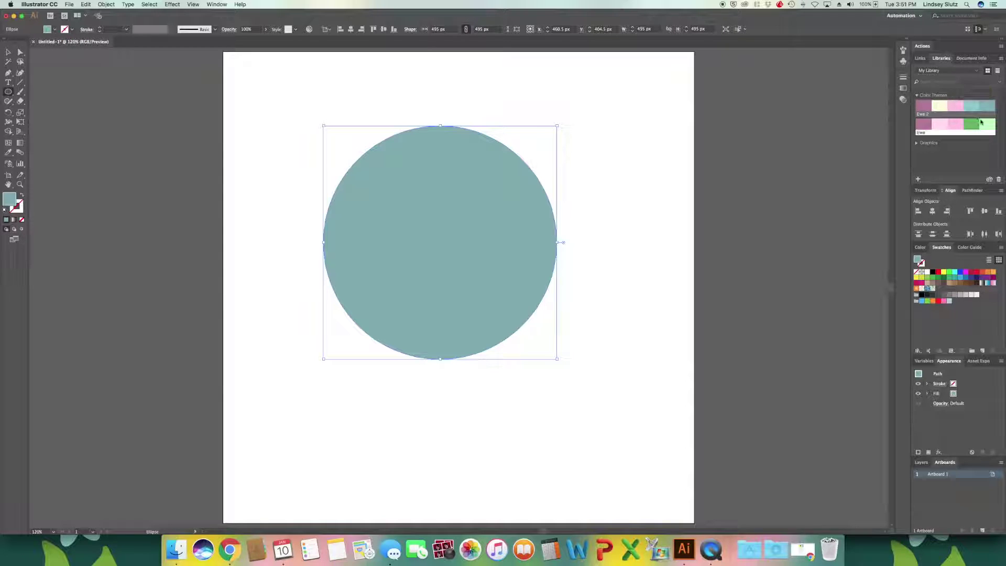
# Step: Try several Libraries theme swatches and settle on a medium green fill for the circle
pyautogui.click(984, 125)
pyautogui.click(977, 127)
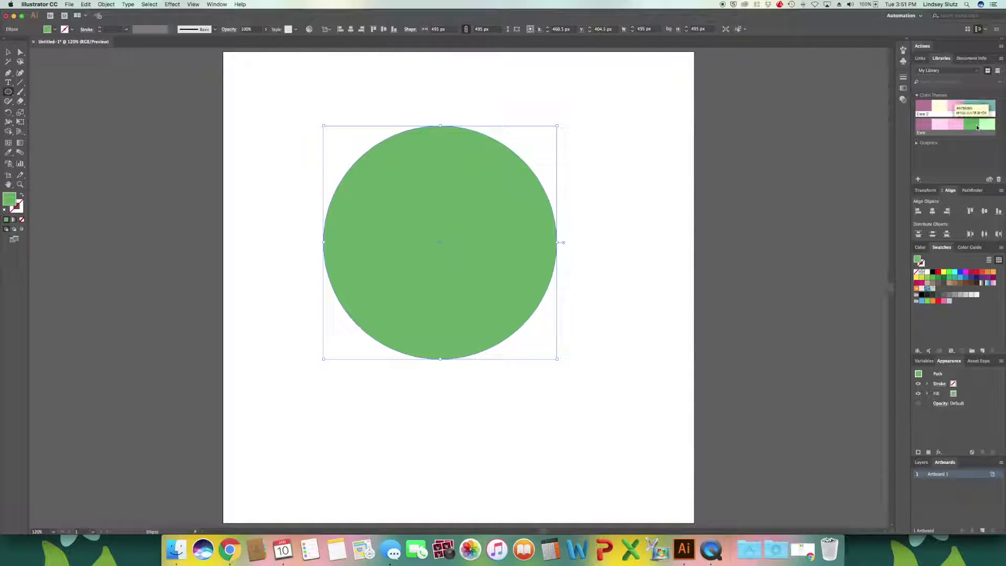
pyautogui.click(923, 125)
pyautogui.click(955, 126)
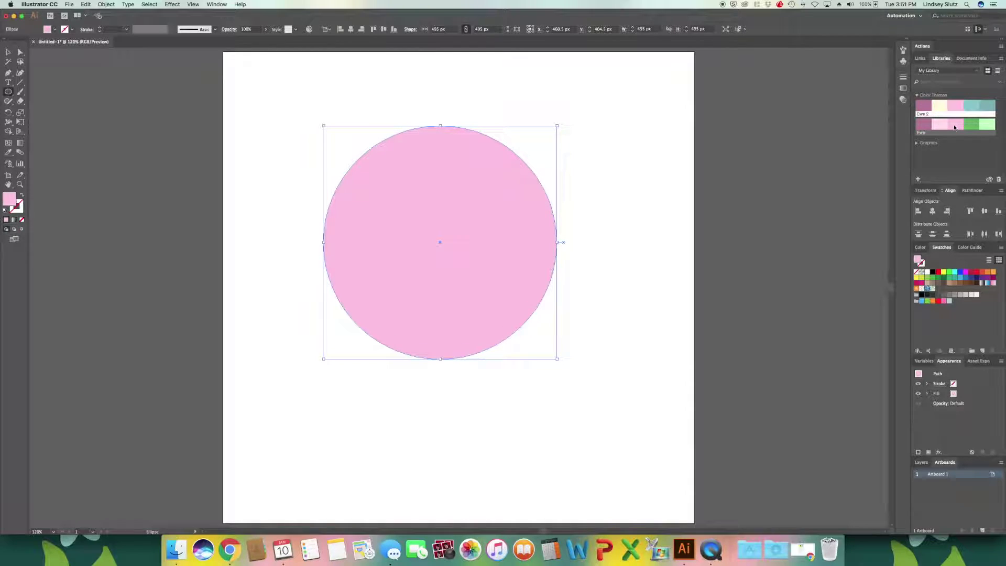
pyautogui.click(970, 126)
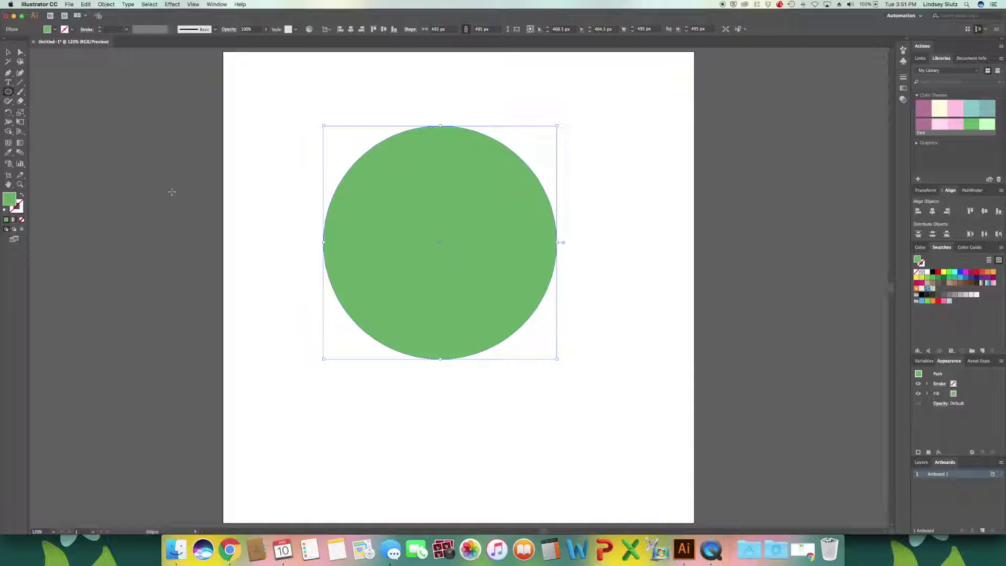
pyautogui.click(9, 53)
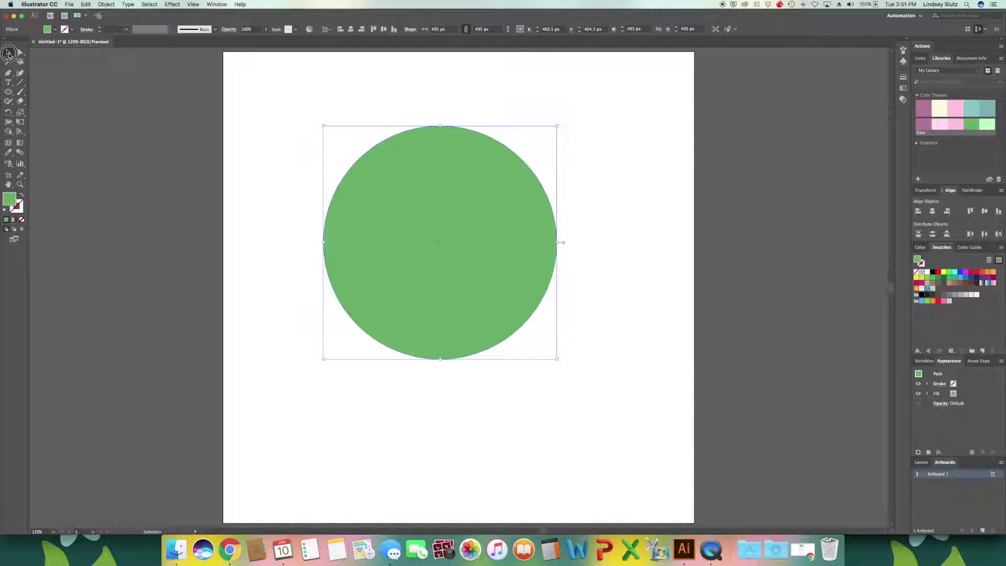
# Step: Make a pattern from the circle via Object > Pattern > Make, turning off the notice
pyautogui.click(106, 5)
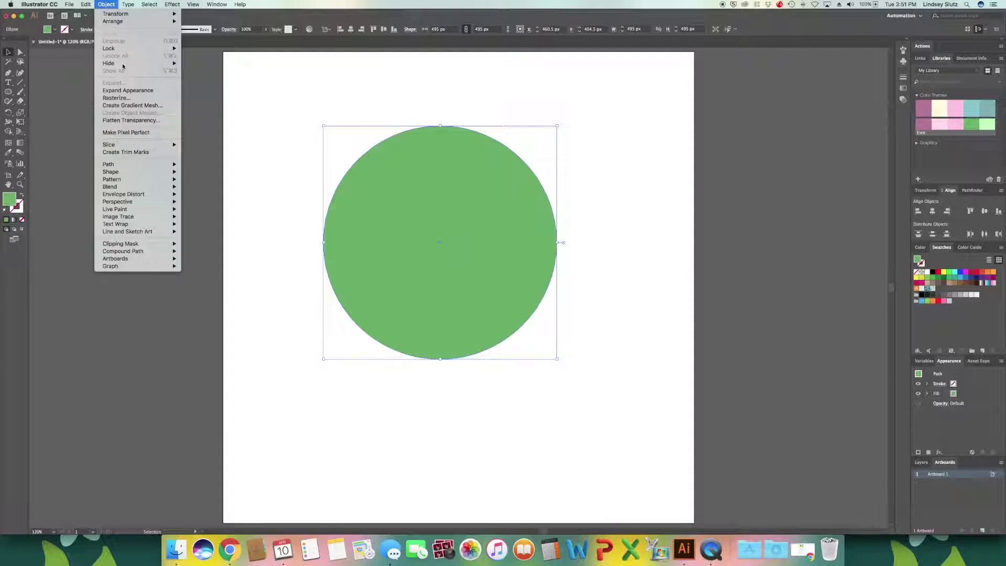
pyautogui.moveTo(171, 179)
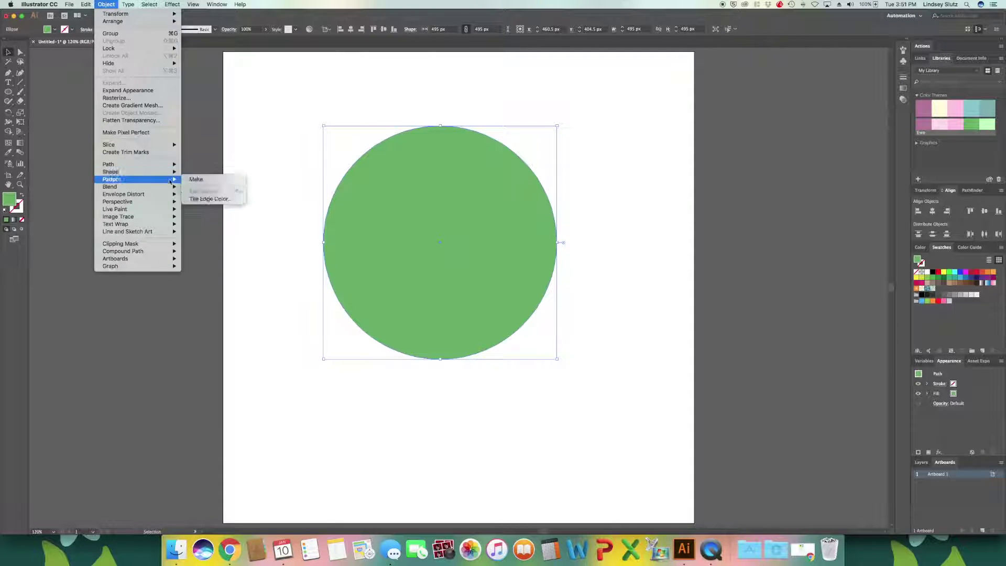
pyautogui.click(197, 180)
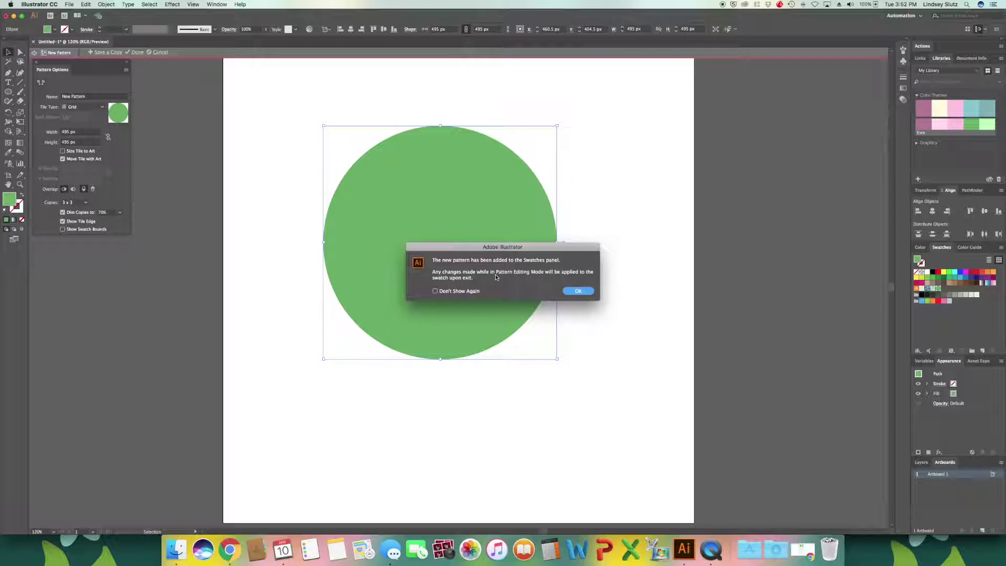
pyautogui.click(434, 291)
pyautogui.click(576, 290)
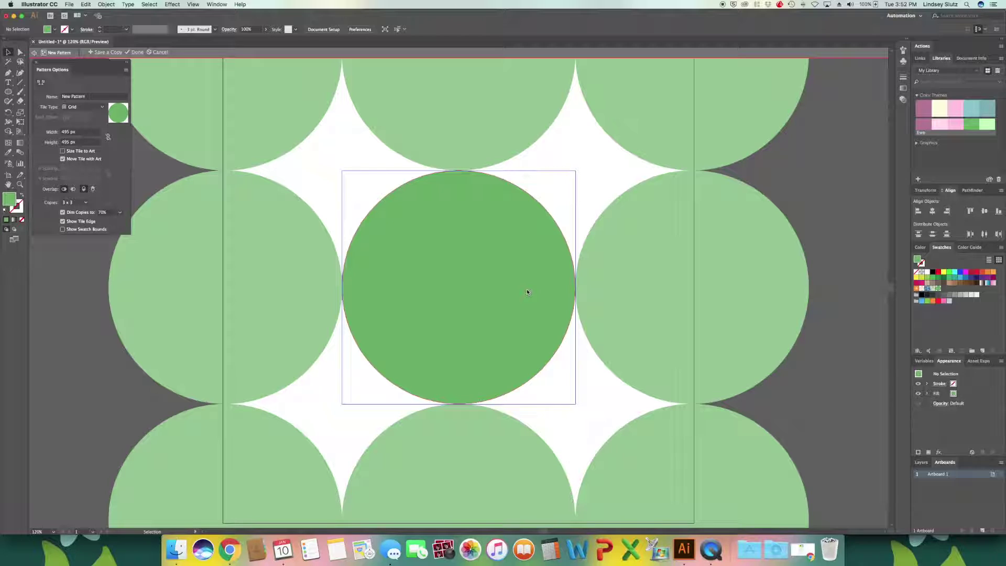
# Step: Preview the pattern with 7 x 7 tile copies and zoom out to 50%
pyautogui.click(86, 203)
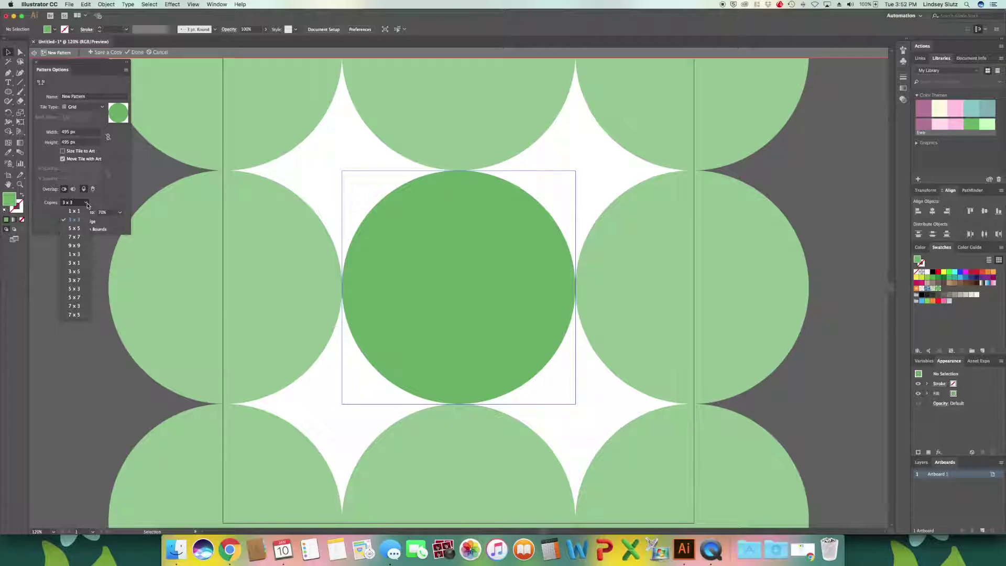
pyautogui.click(76, 239)
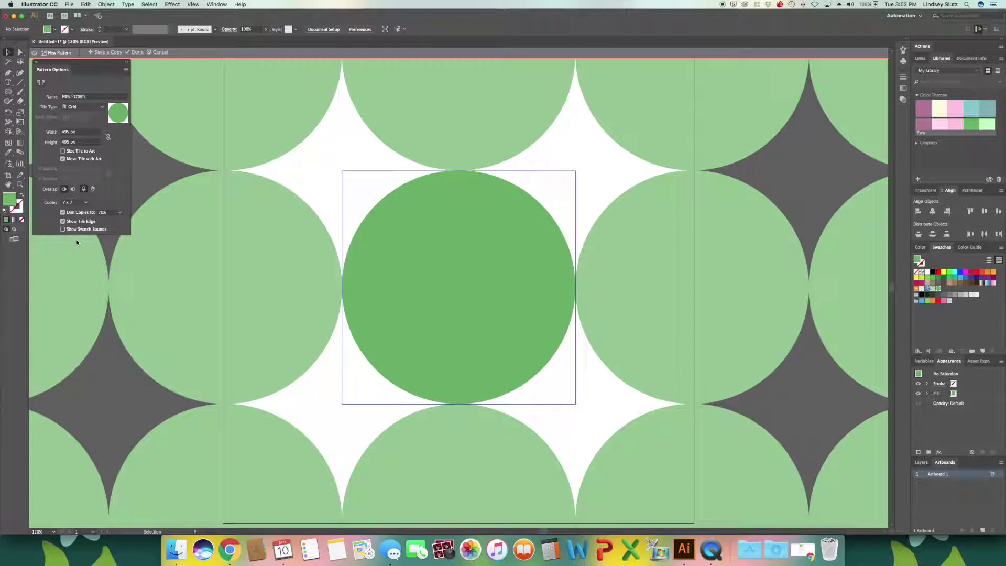
pyautogui.press('super+minus')
pyautogui.press('super+minus')
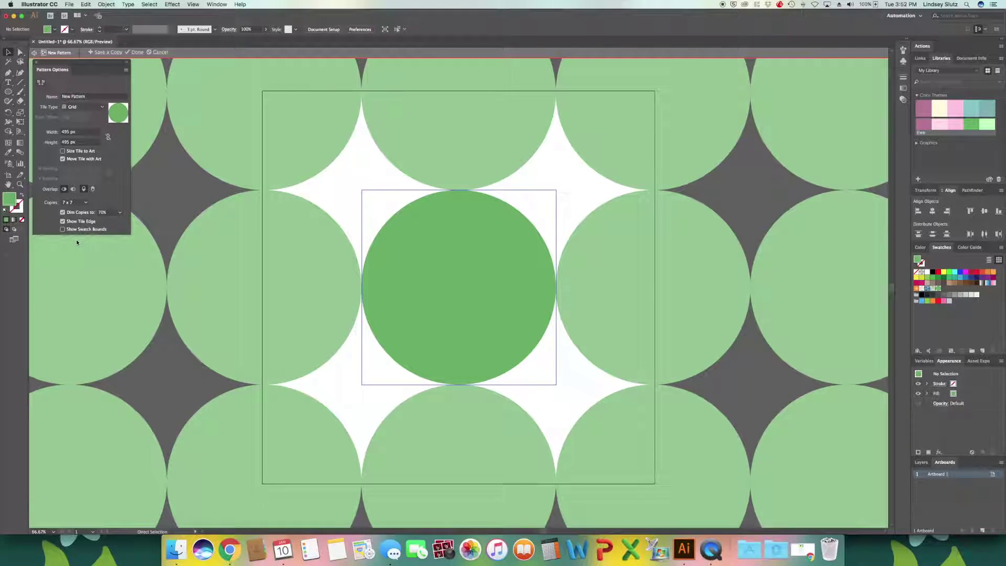
pyautogui.press('super+minus')
pyautogui.press('super+minus')
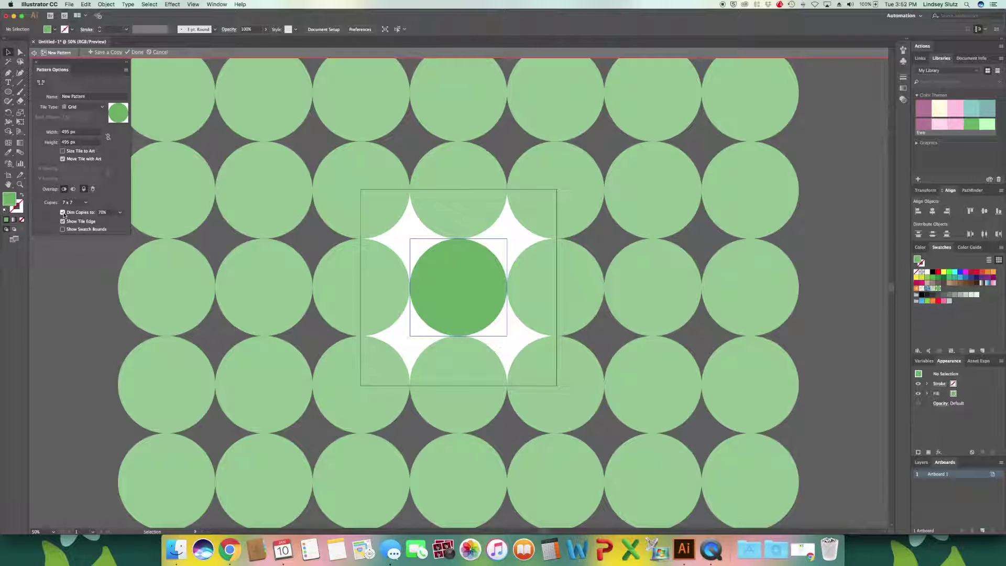
# Step: Turn off Dim Copies and set the linked tile size to 510 px, then raise it to 734 × 734 px
pyautogui.click(63, 213)
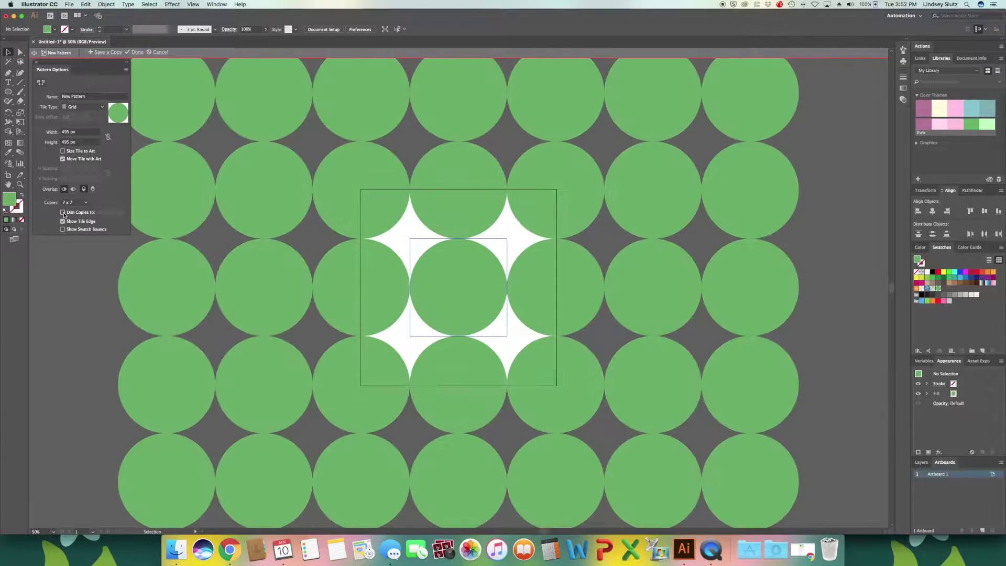
pyautogui.click(93, 135)
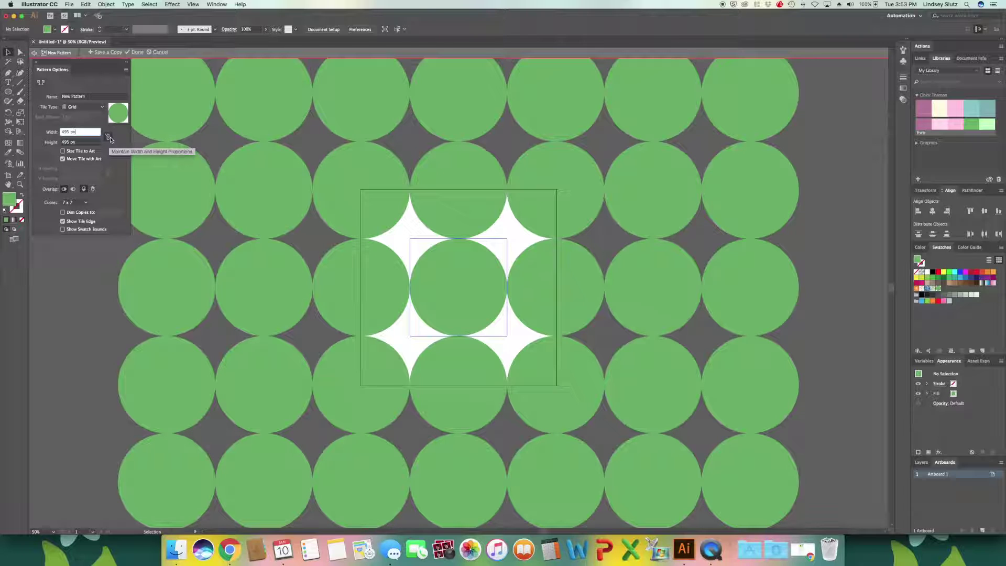
pyautogui.click(109, 138)
pyautogui.click(80, 134)
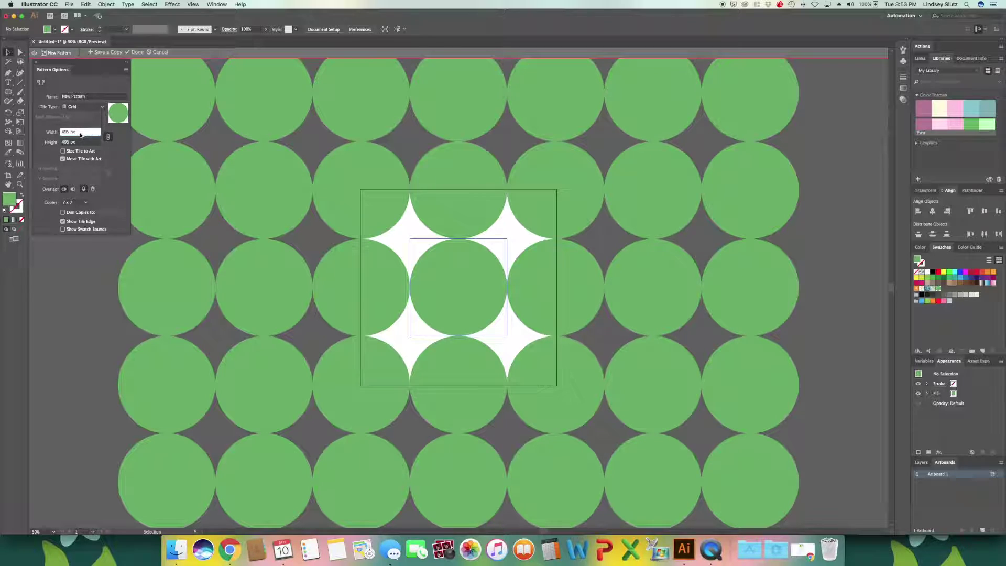
pyautogui.write('510')
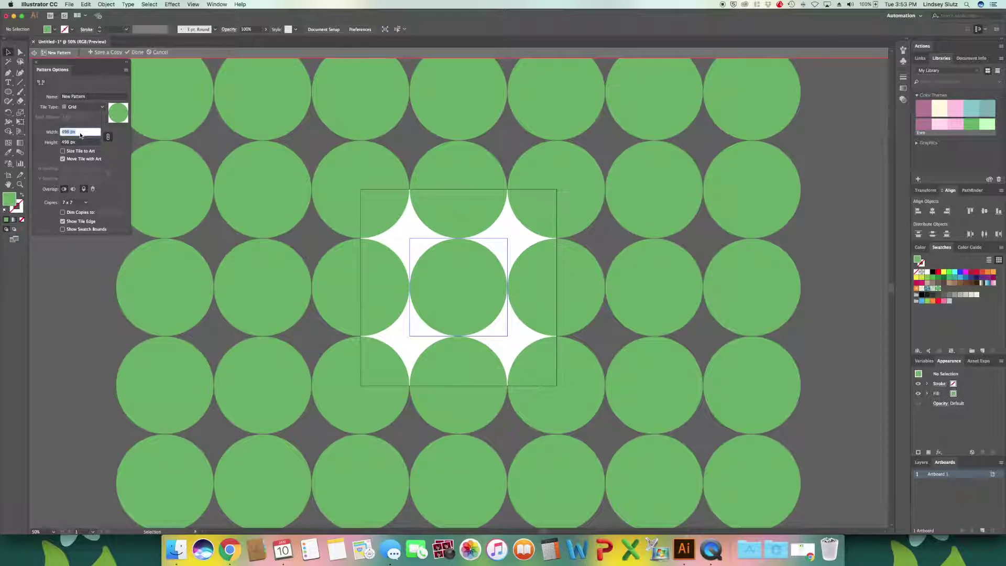
pyautogui.press('Return')
pyautogui.scroll(20, 80, 135)
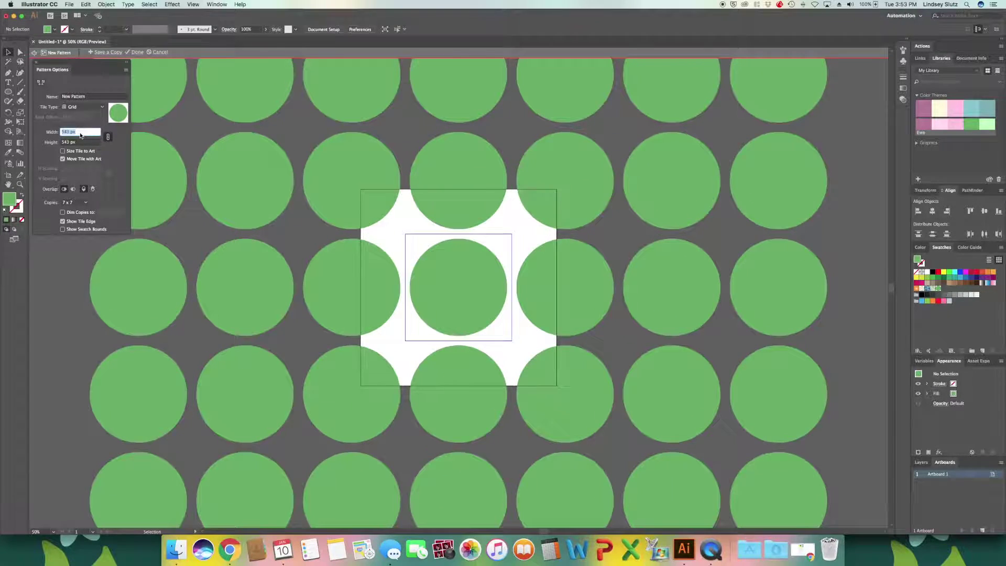
pyautogui.scroll(20, 80, 135)
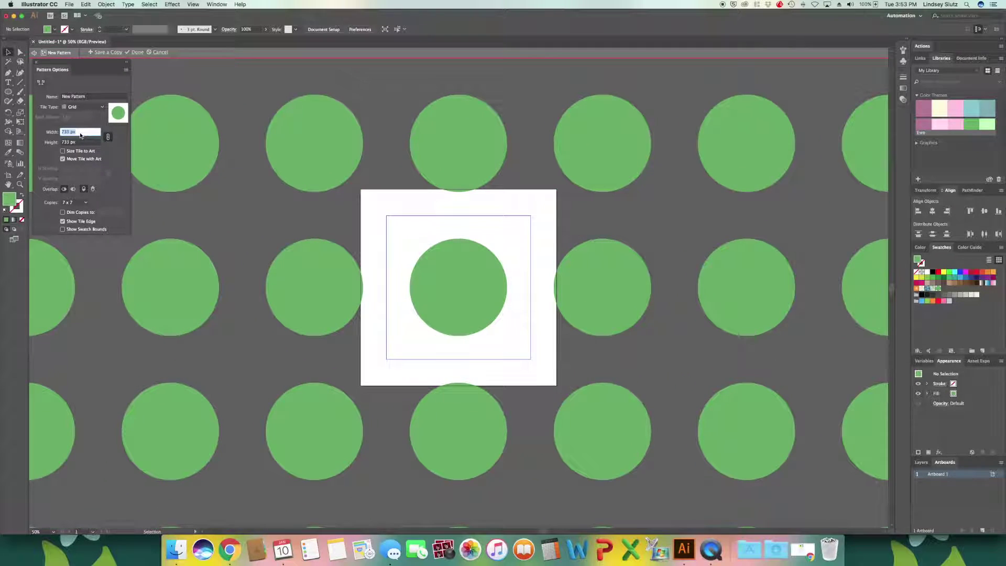
pyautogui.scroll(-8, 80, 136)
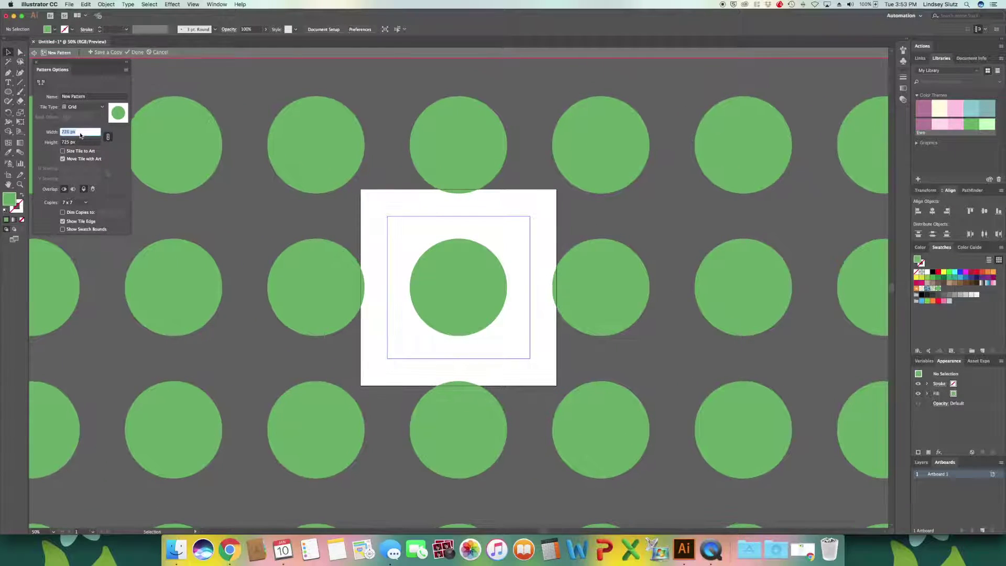
pyautogui.scroll(9, 80, 135)
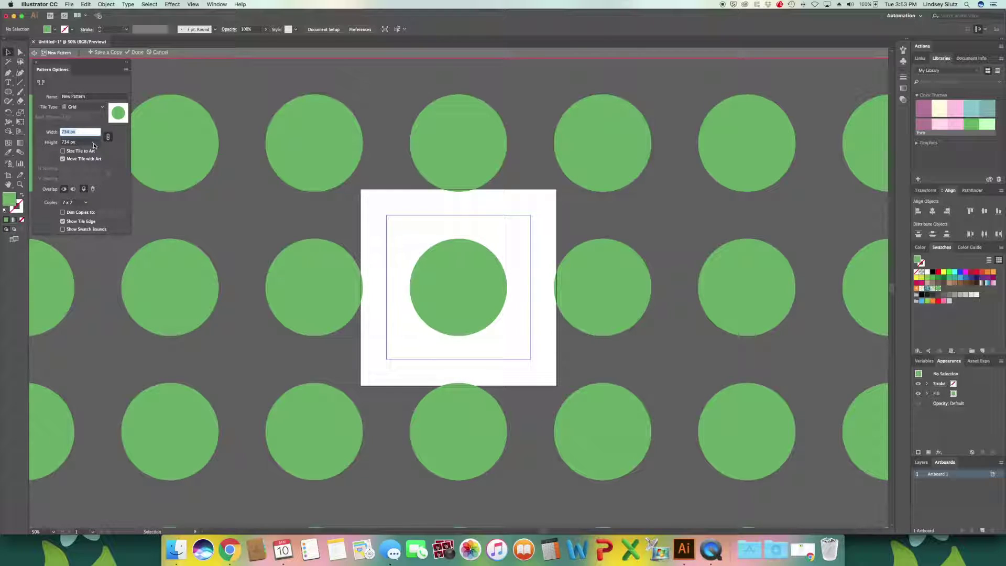
# Step: Set the Tile Type to Brick by Column with 1/2 offset after trying Brick by Row
pyautogui.click(110, 152)
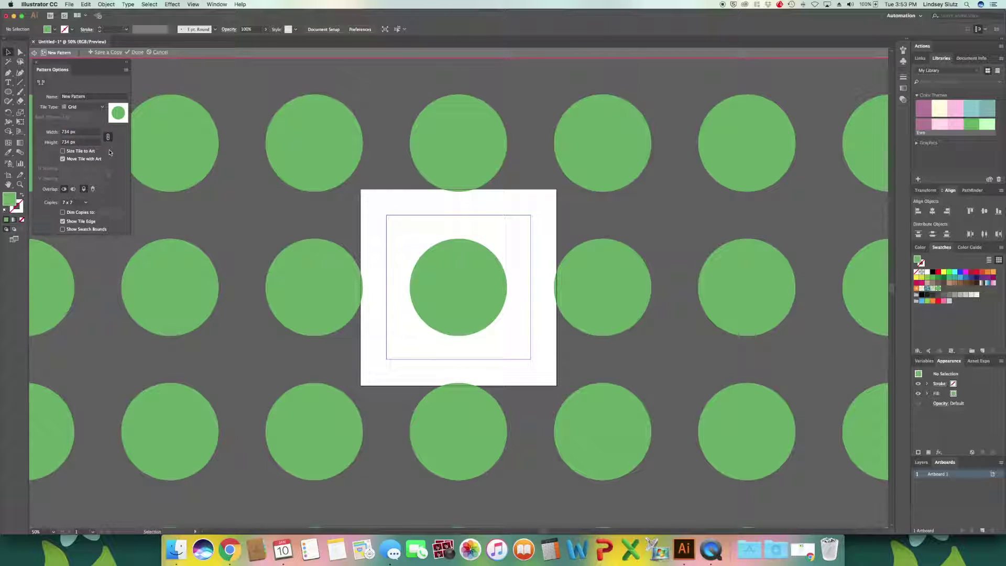
pyautogui.click(103, 108)
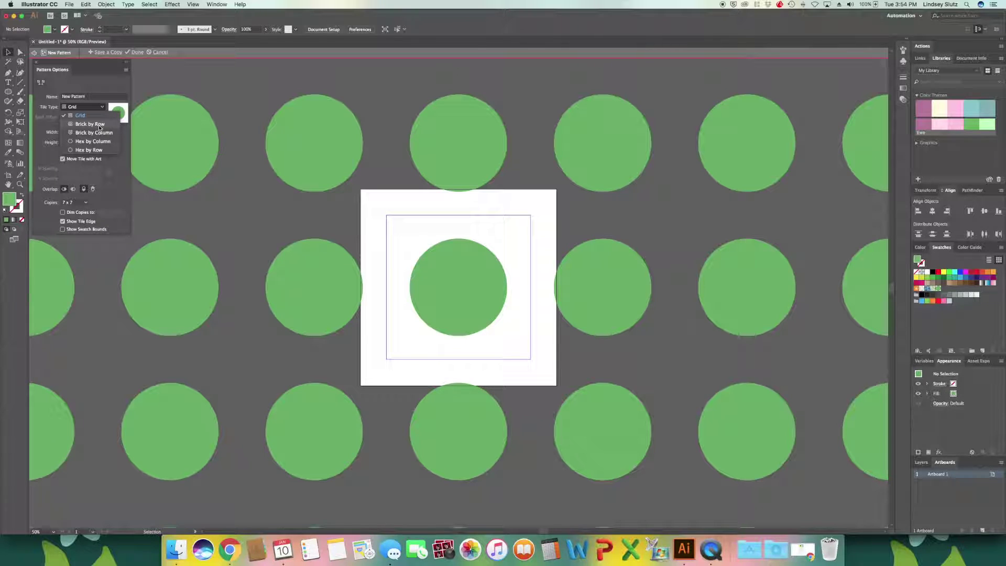
pyautogui.click(99, 126)
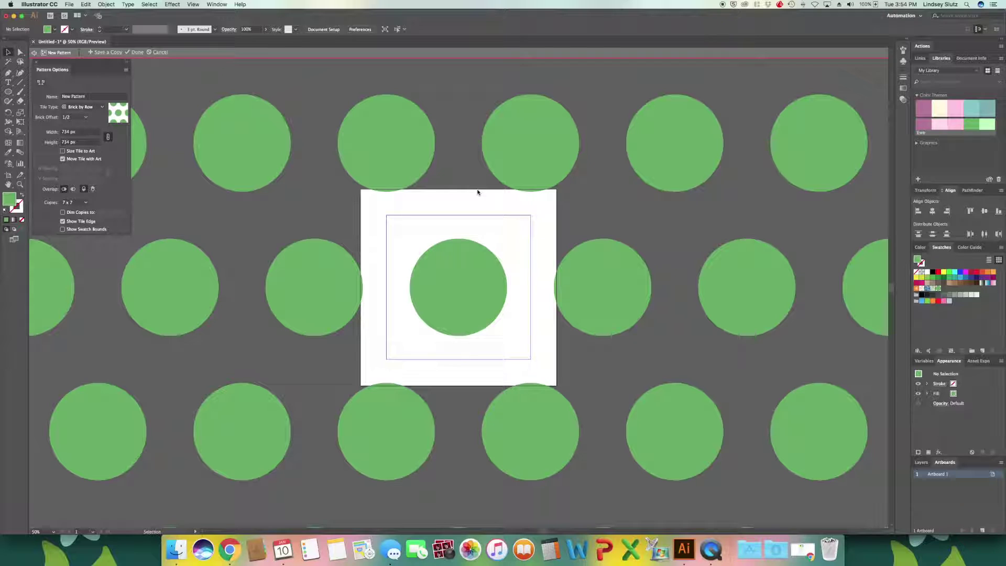
pyautogui.click(102, 108)
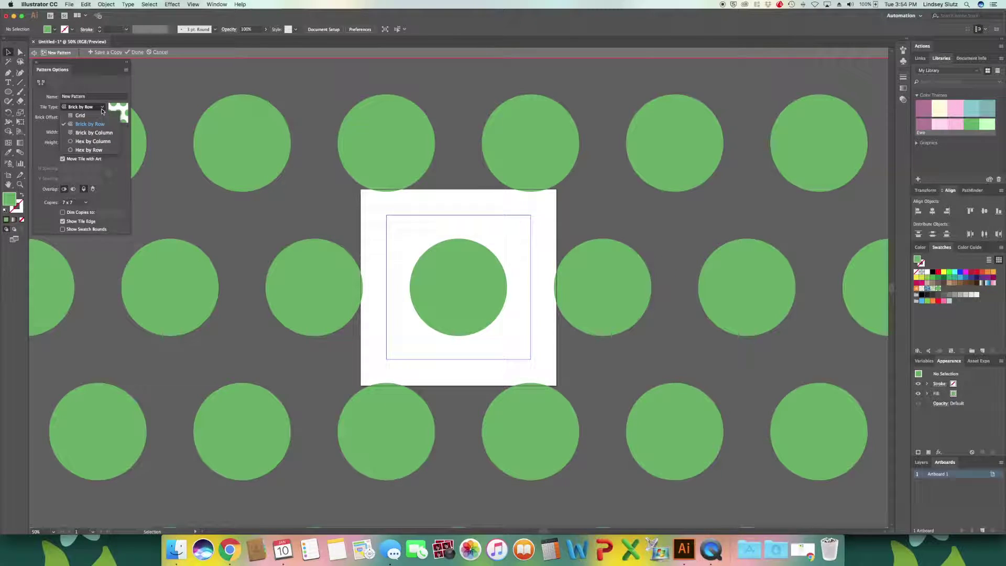
pyautogui.click(99, 134)
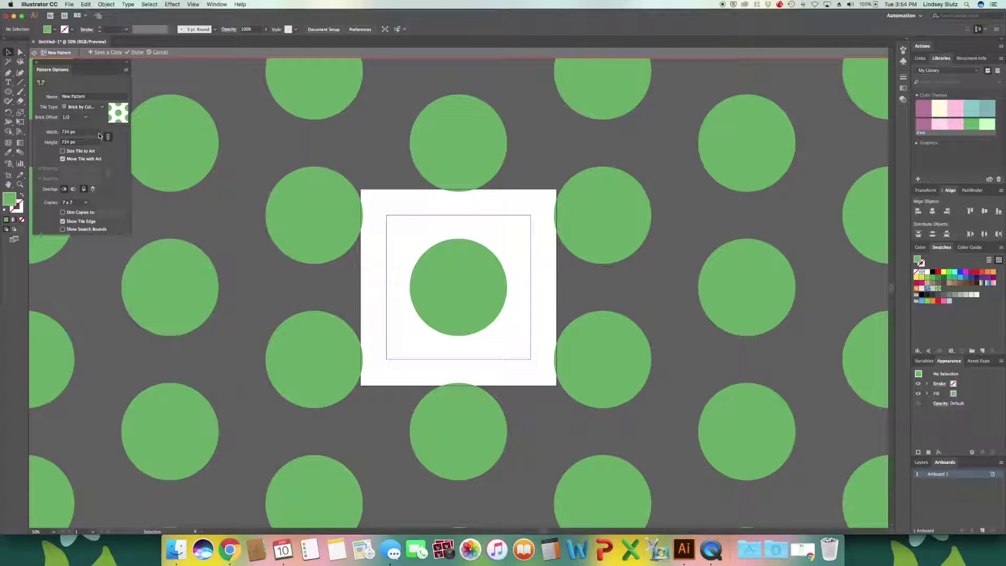
pyautogui.click(102, 108)
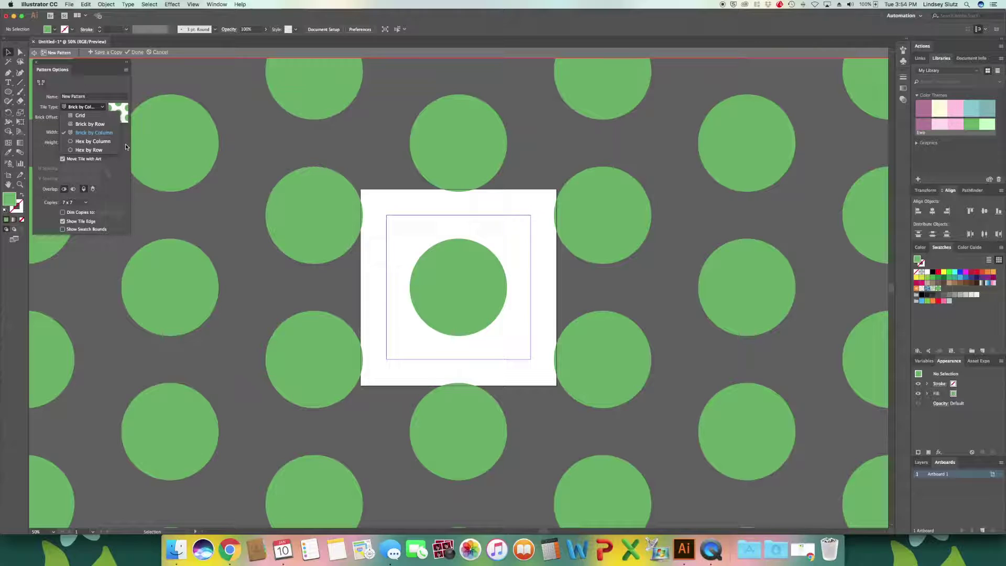
pyautogui.click(126, 149)
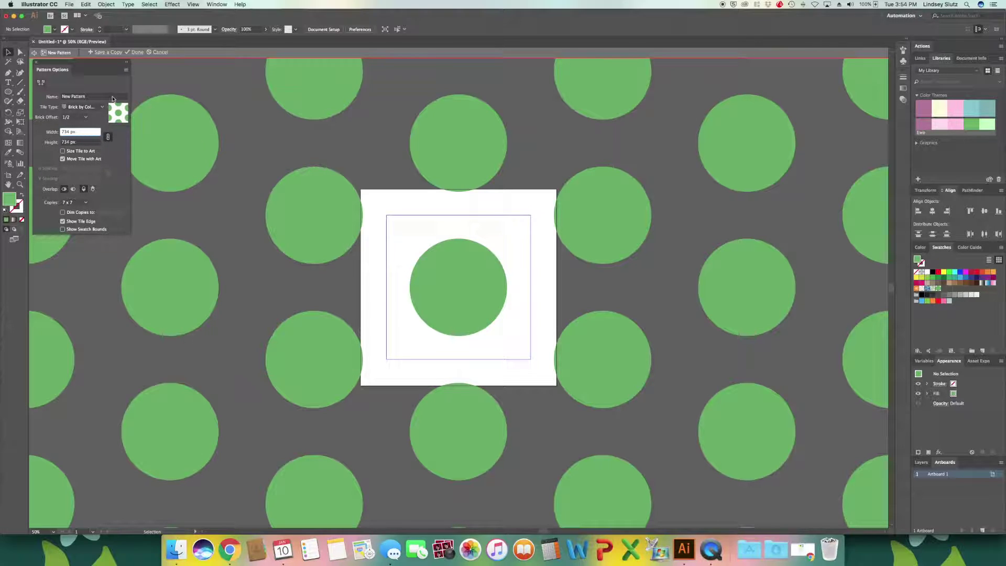
# Step: Save a copy of the pattern named 'Dots' and click Done to exit pattern editing
pyautogui.click(108, 53)
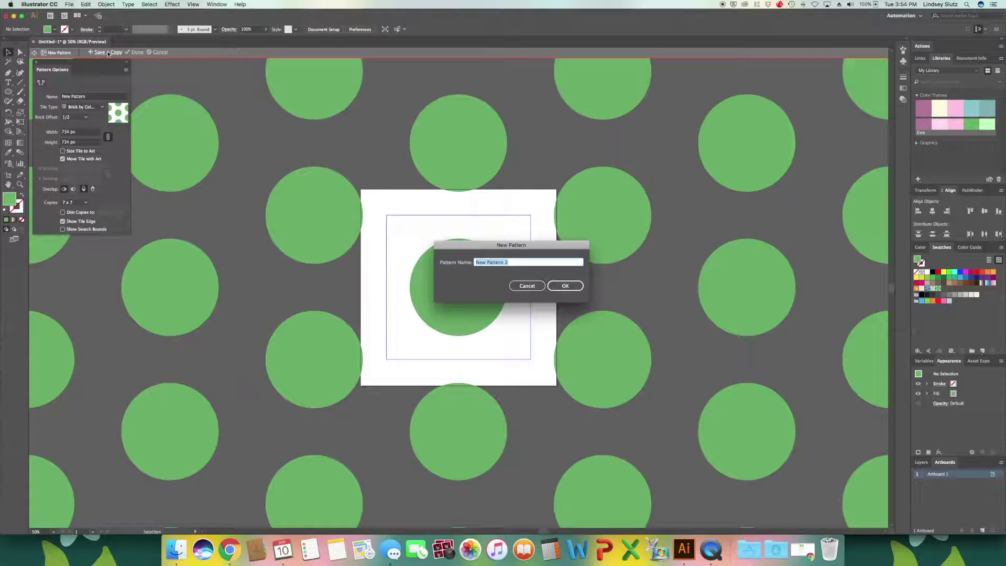
pyautogui.write('Dots')
pyautogui.press('Return')
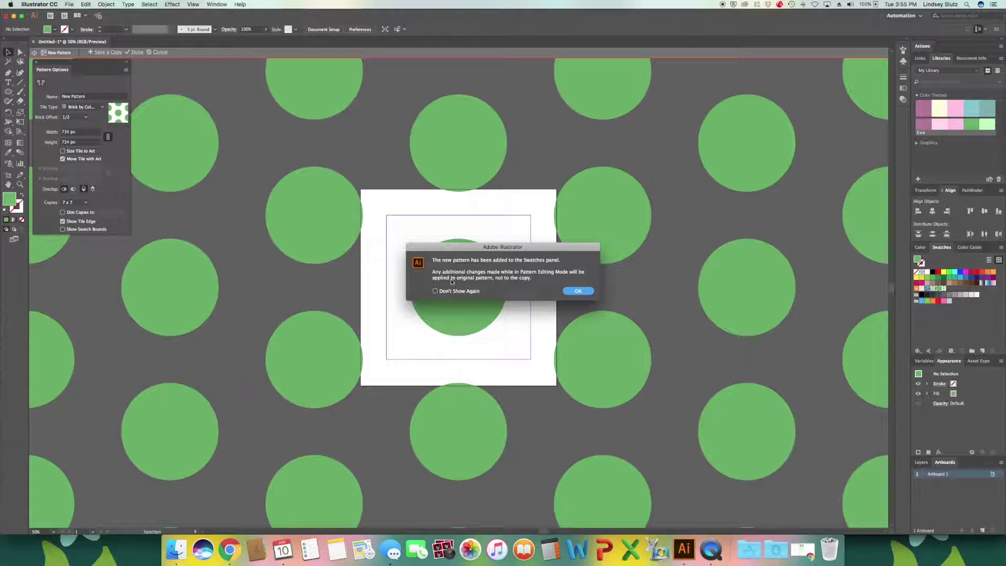
pyautogui.click(435, 292)
pyautogui.click(576, 292)
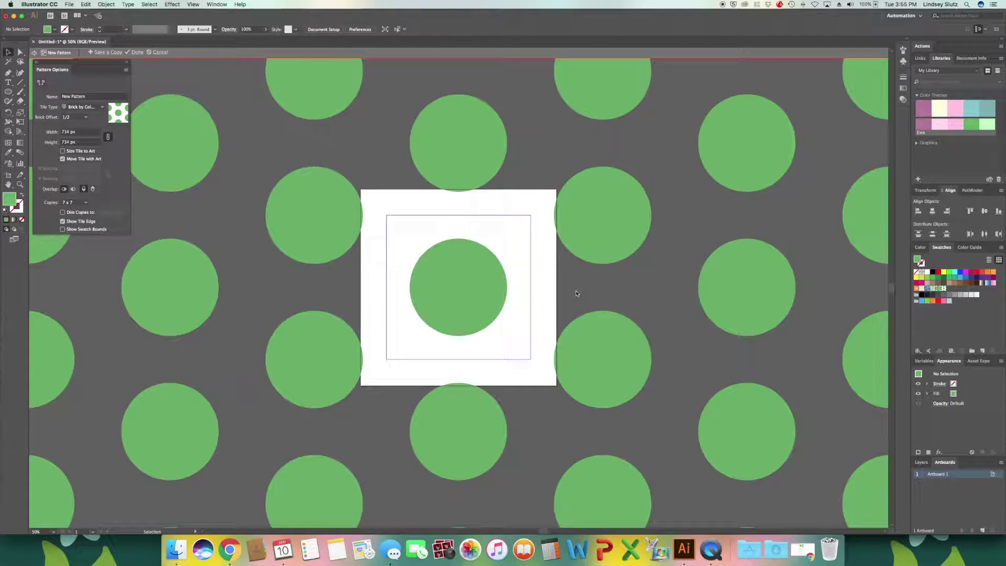
pyautogui.click(137, 52)
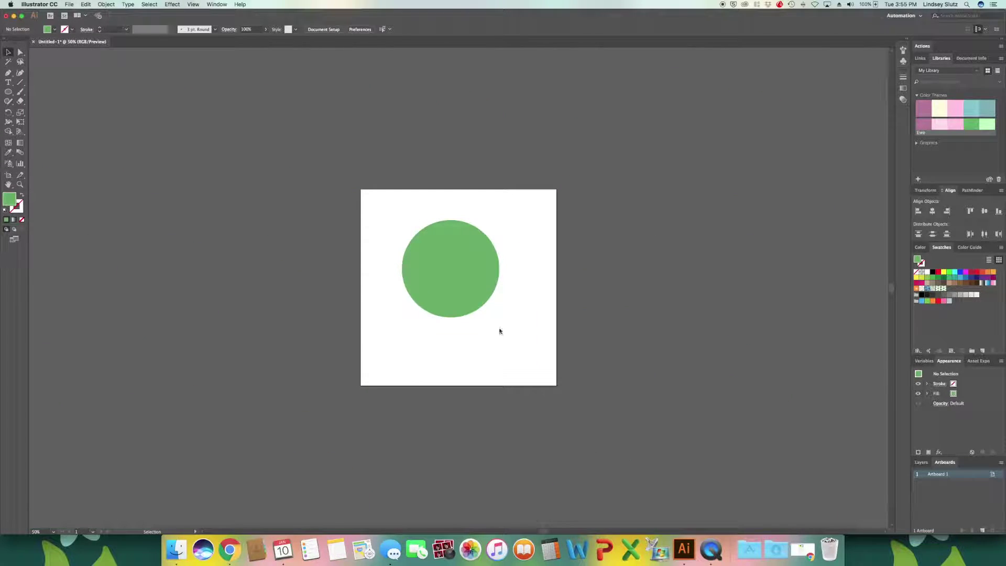
# Step: Delete the green circle and switch to the Rectangle Tool
pyautogui.click(469, 283)
pyautogui.press('Delete')
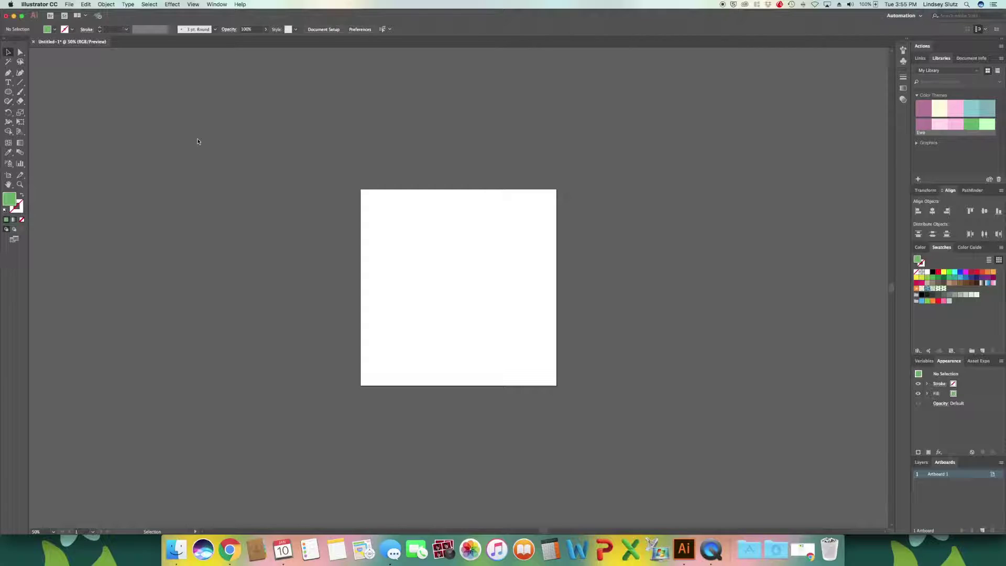
pyautogui.click(7, 93)
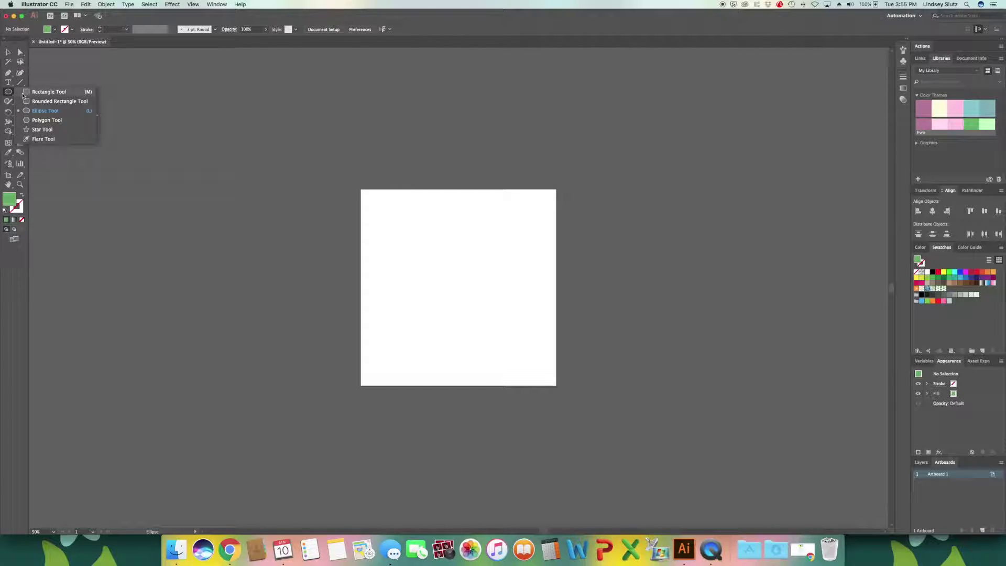
pyautogui.click(32, 92)
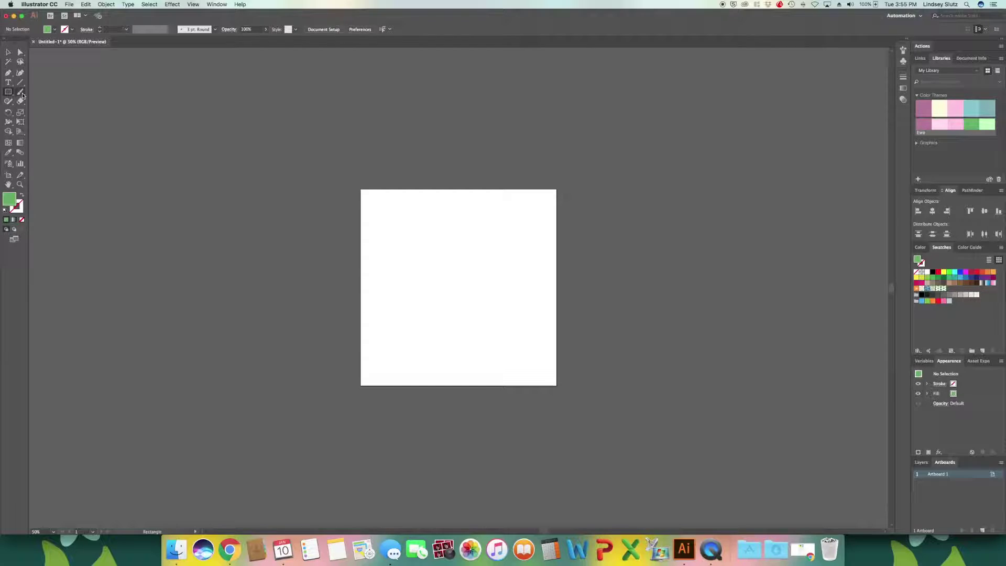
# Step: Create a 1000 × 1000 px rectangle by clicking the artboard and entering its size
pyautogui.click(369, 199)
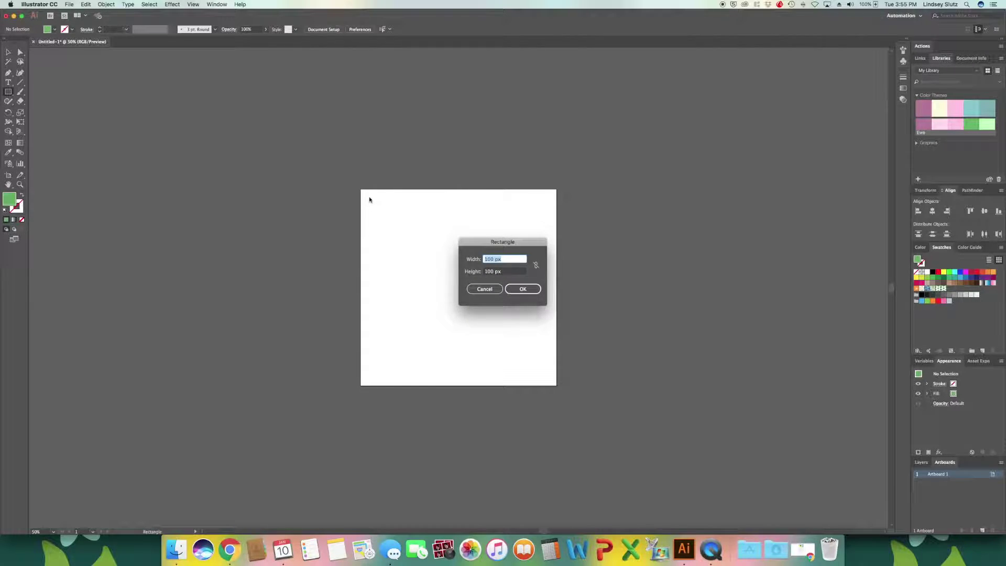
pyautogui.press('Left')
pyautogui.write('0')
pyautogui.click(496, 274)
pyautogui.write('0')
pyautogui.press('Return')
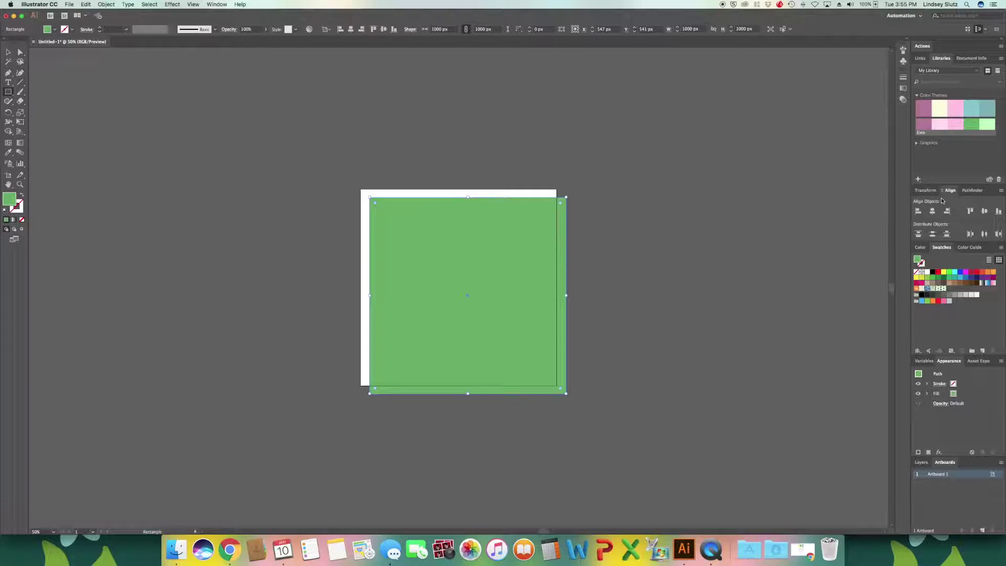
# Step: Set the Align panel to Align To Artboard and centre the square horizontally and vertically
pyautogui.click(214, 5)
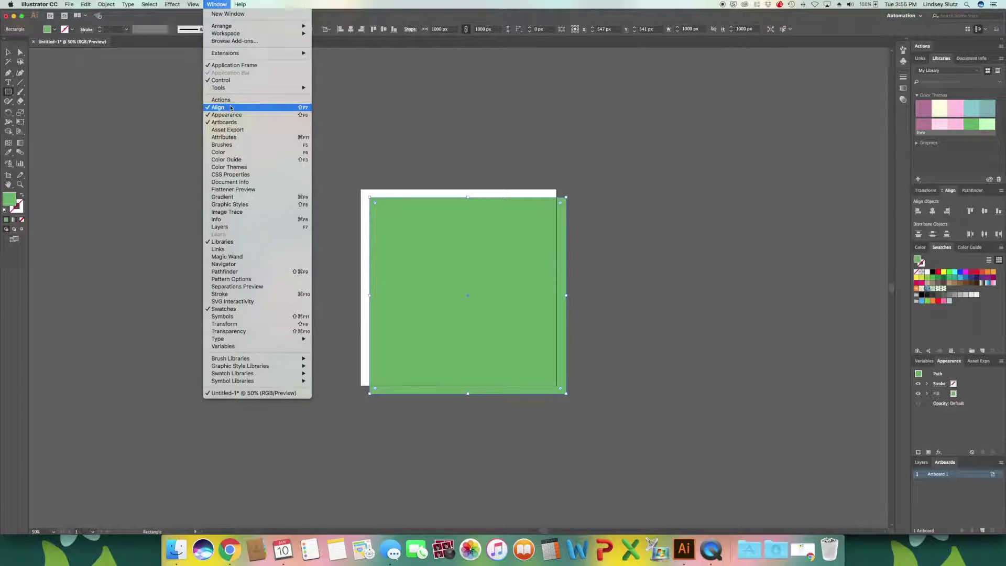
pyautogui.click(1002, 193)
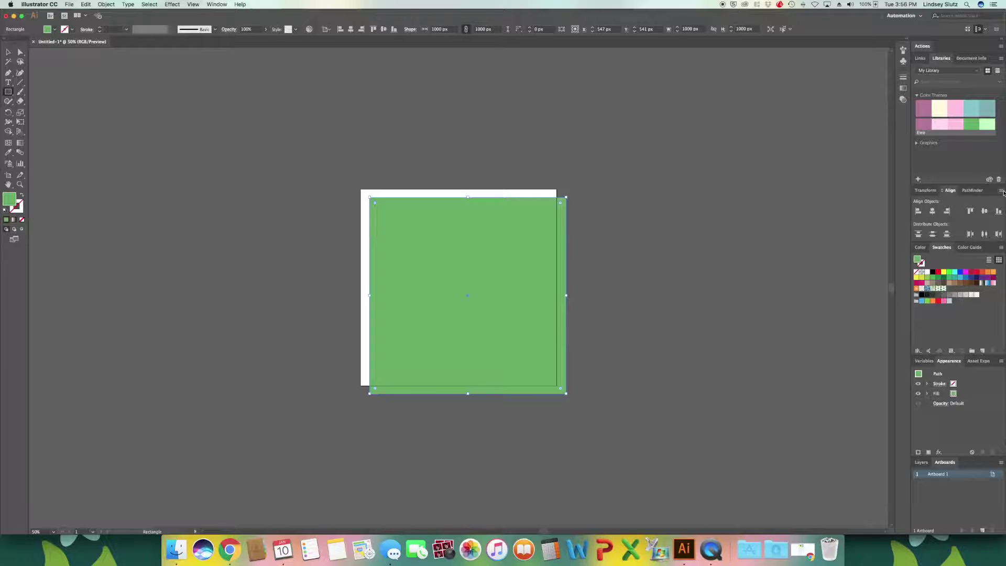
pyautogui.click(1002, 192)
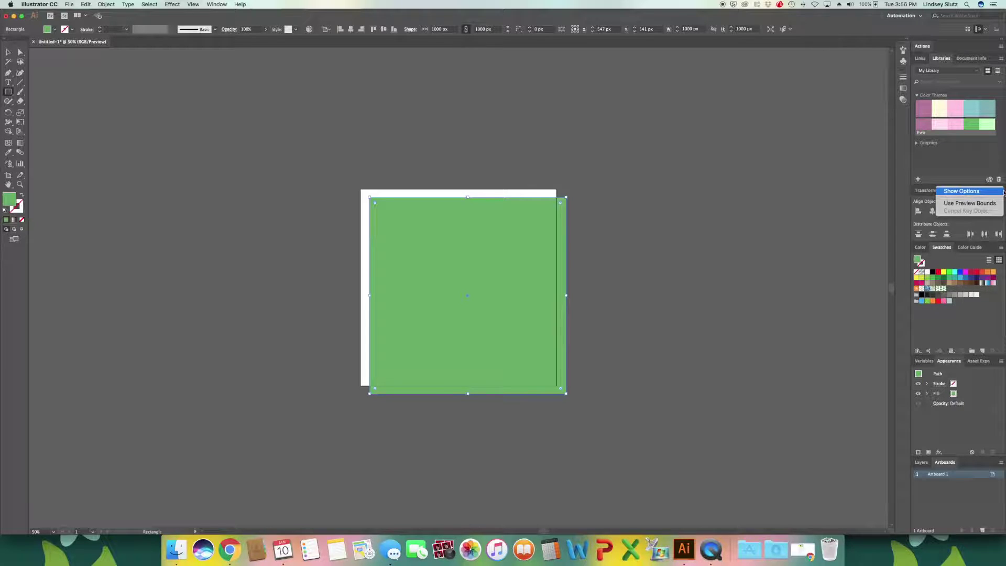
pyautogui.click(998, 193)
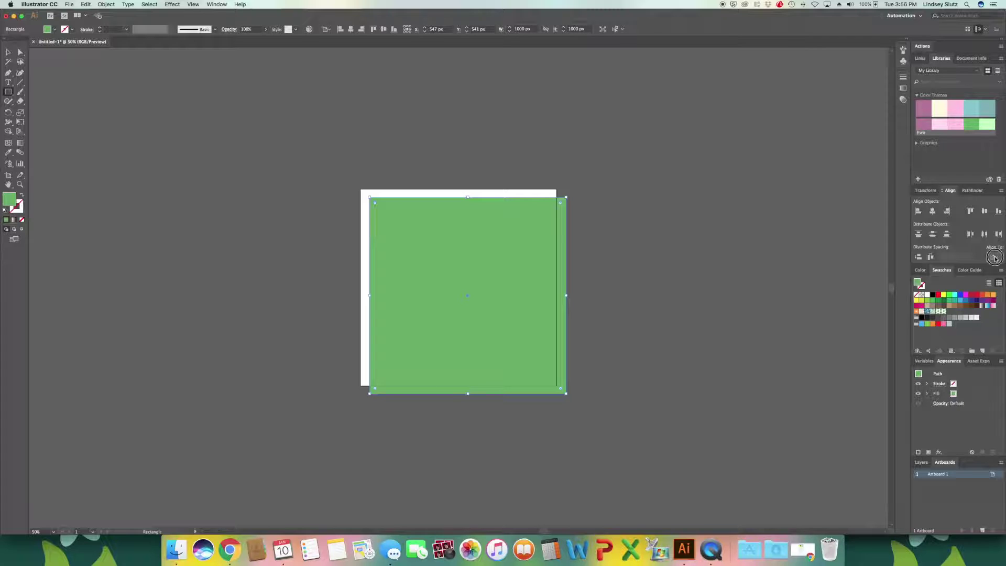
pyautogui.click(993, 257)
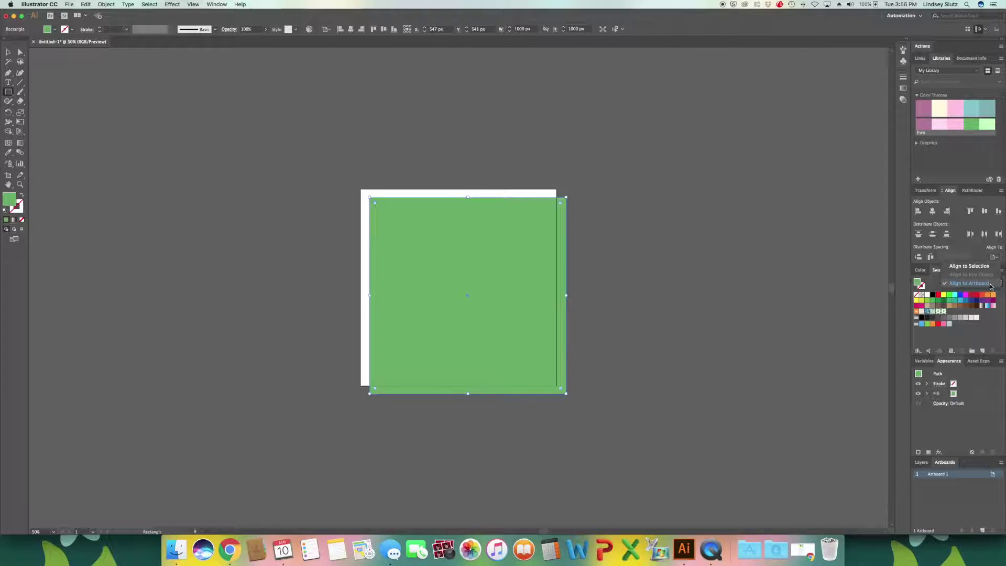
pyautogui.click(985, 252)
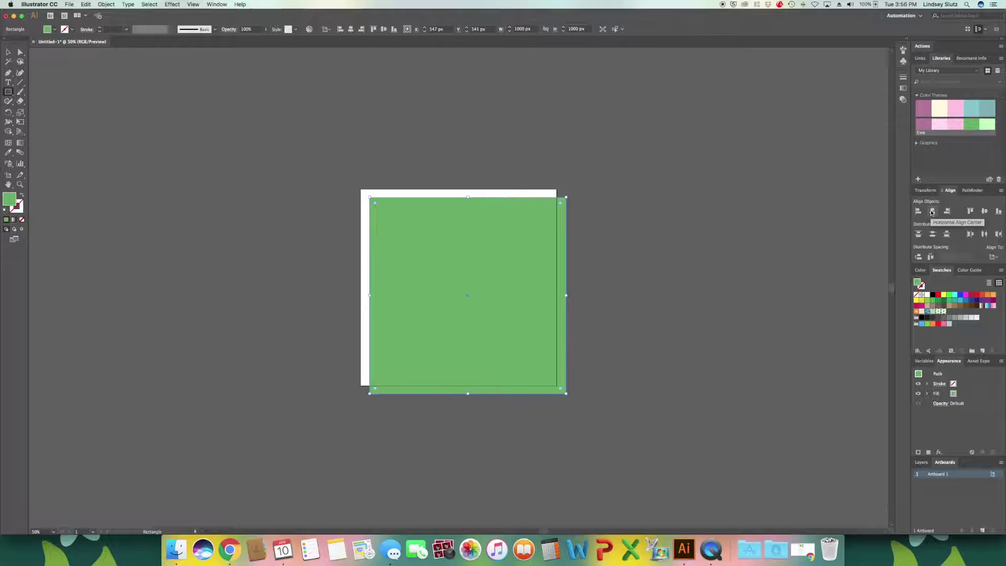
pyautogui.click(932, 212)
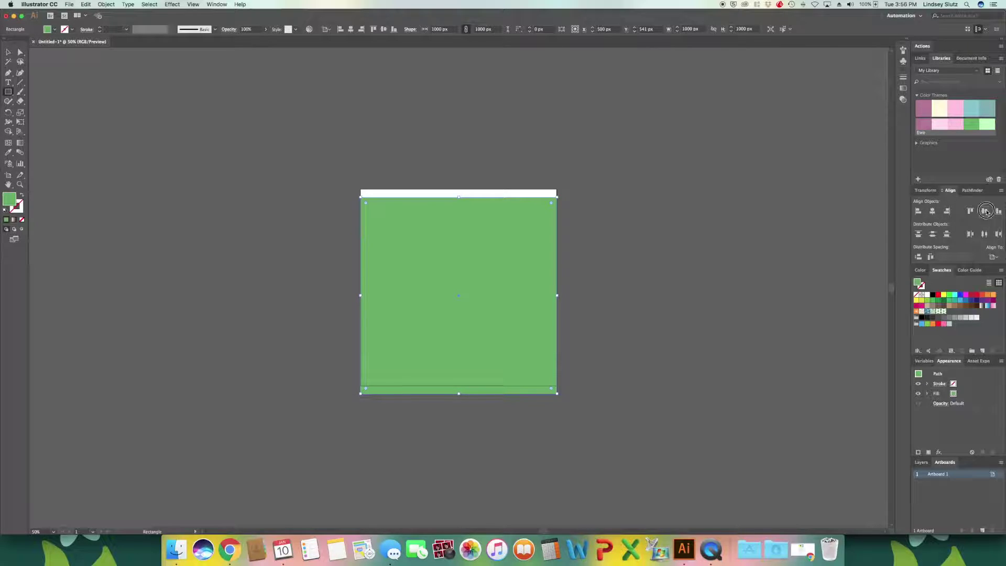
pyautogui.click(985, 211)
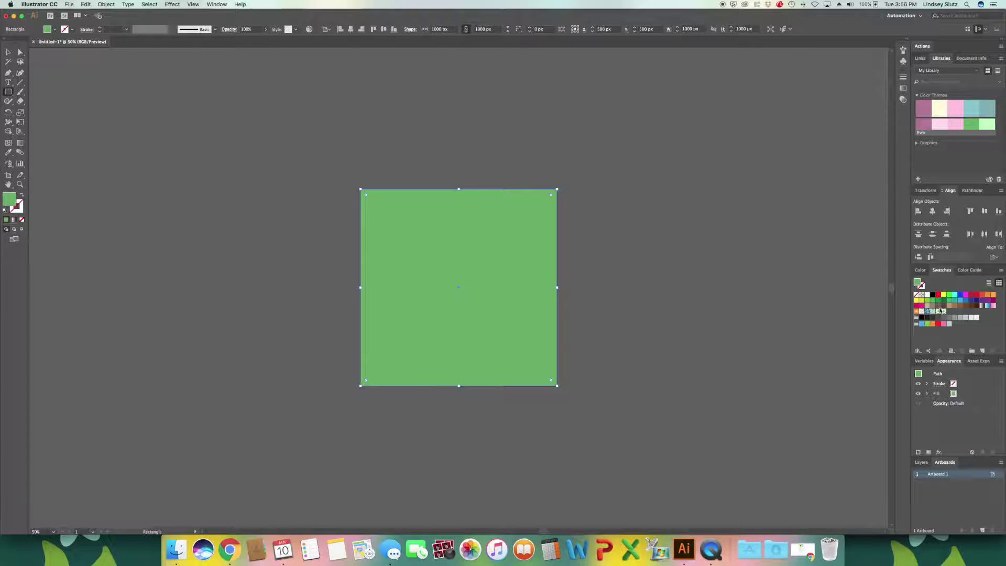
# Step: Apply the Dots pattern swatch from the Swatches panel as the square's fill
pyautogui.click(216, 5)
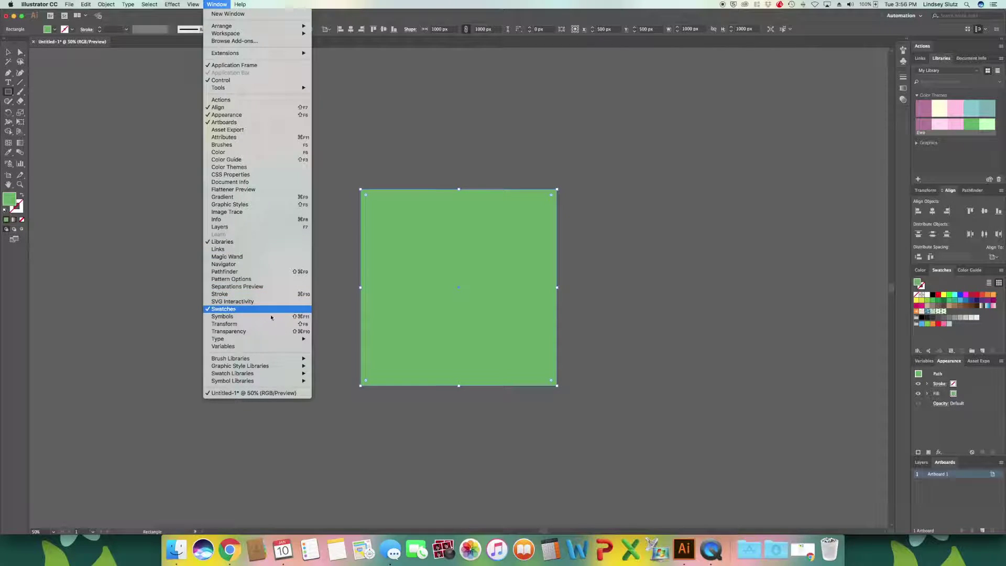
pyautogui.click(945, 313)
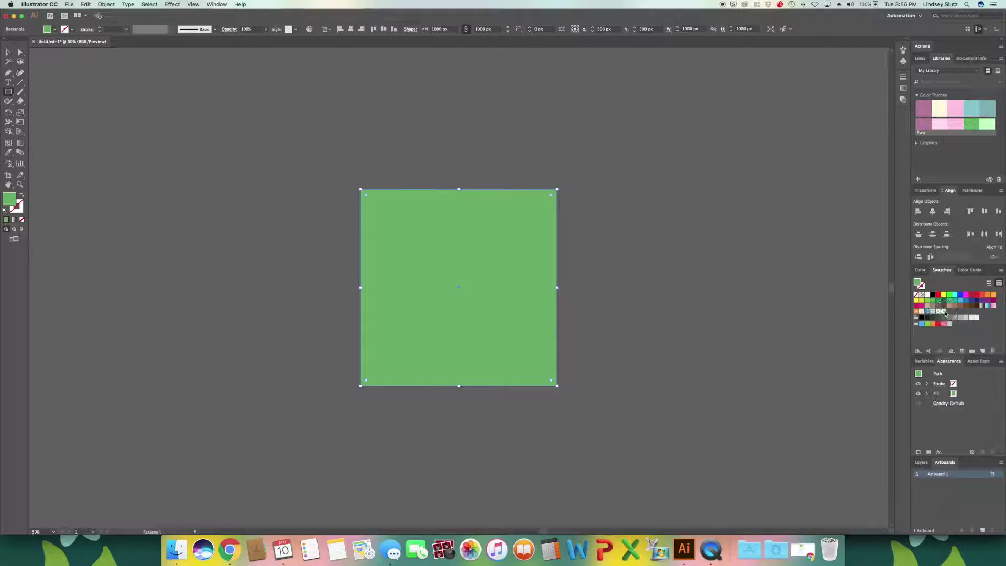
pyautogui.click(945, 313)
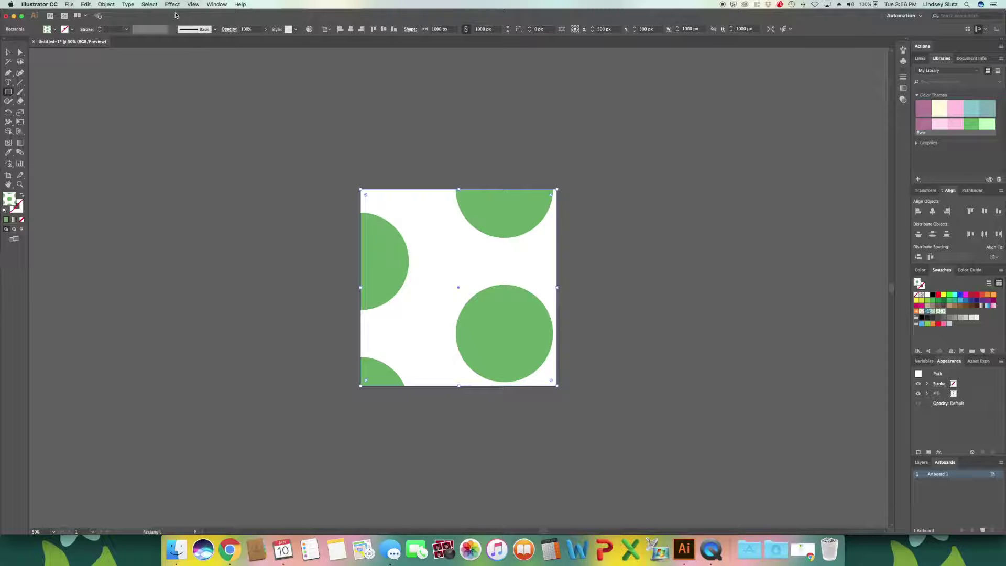
# Step: Scale only the Dots pattern to 15% uniform, leaving the square's size unchanged
pyautogui.click(106, 4)
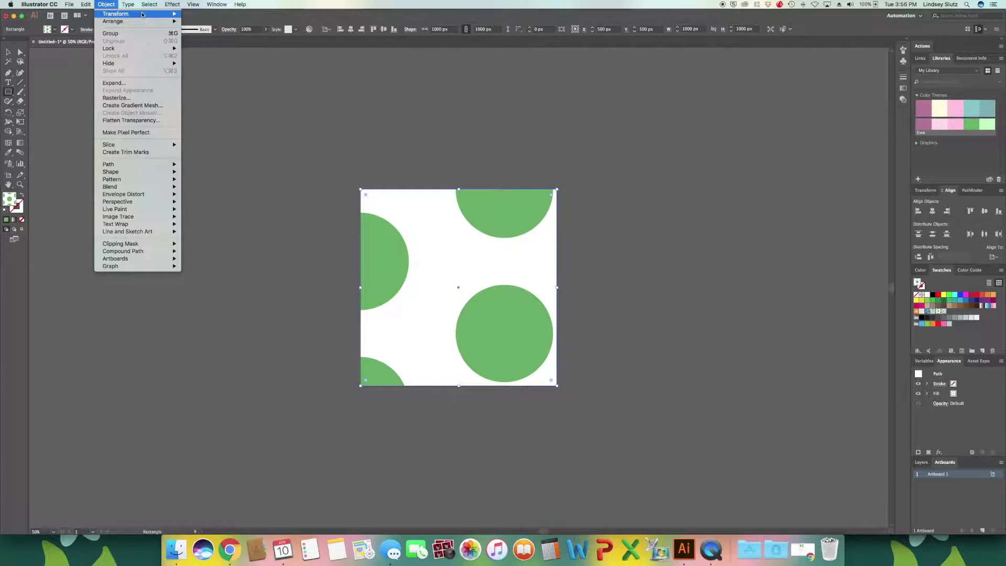
pyautogui.moveTo(169, 14)
pyautogui.click(199, 53)
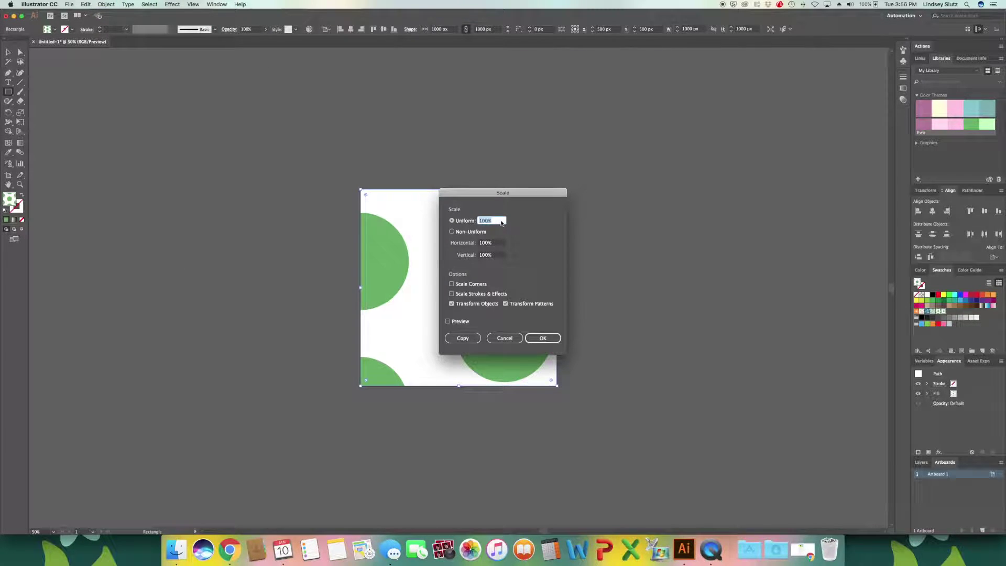
pyautogui.moveTo(502, 198); pyautogui.dragTo(629, 179)
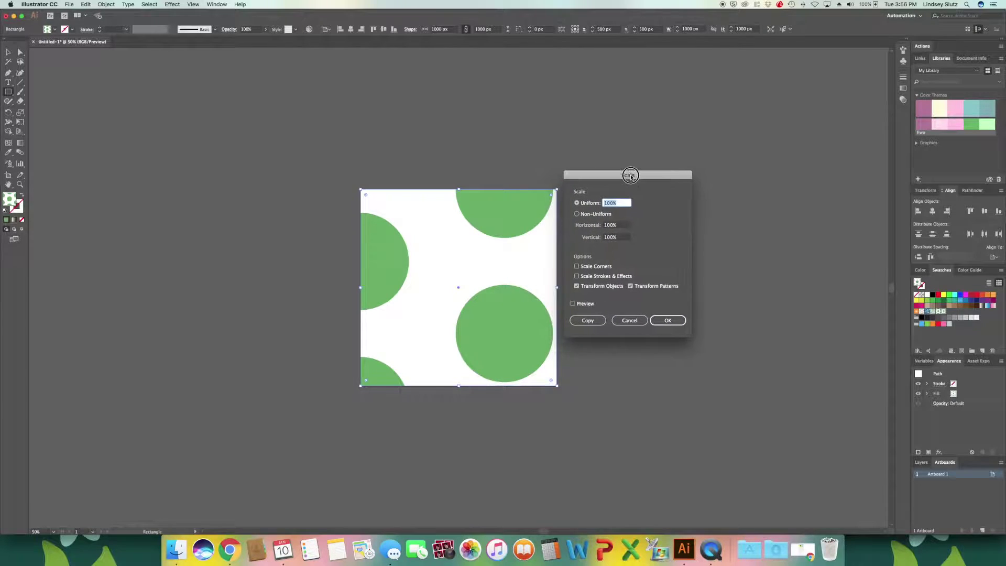
pyautogui.click(578, 286)
pyautogui.click(573, 303)
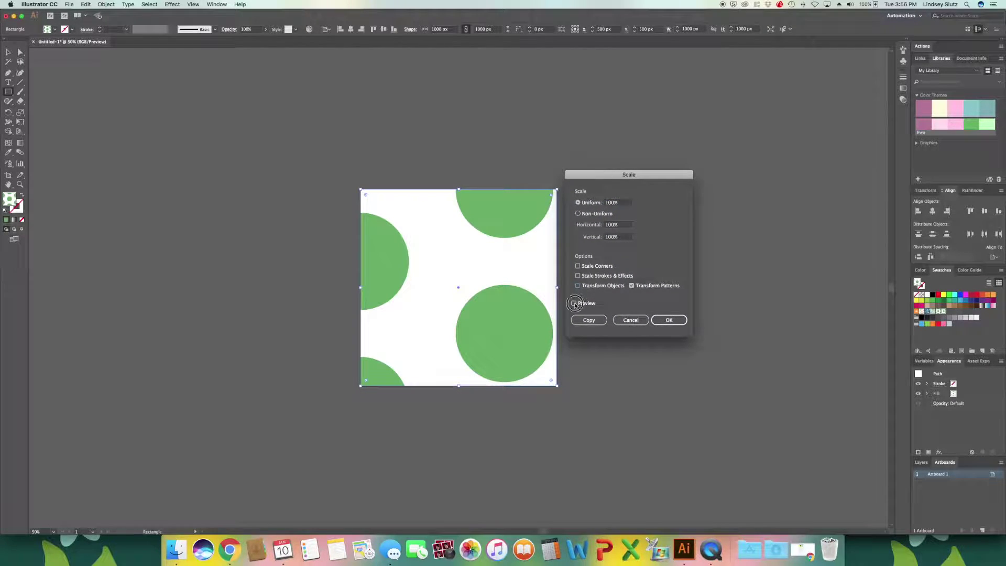
pyautogui.click(629, 203)
pyautogui.press('Down')
pyautogui.press('Down')
pyautogui.press('Down')
pyautogui.press('Down')
pyautogui.press('Down')
pyautogui.press('Down')
pyautogui.press('Down')
pyautogui.press('Down')
pyautogui.press('Down')
pyautogui.press('Down')
pyautogui.press('Down')
pyautogui.press('Down')
pyautogui.press('Down')
pyautogui.press('Down')
pyautogui.press('Down')
pyautogui.press('Down')
pyautogui.press('Down')
pyautogui.press('Down')
pyautogui.press('Down')
pyautogui.press('Down')
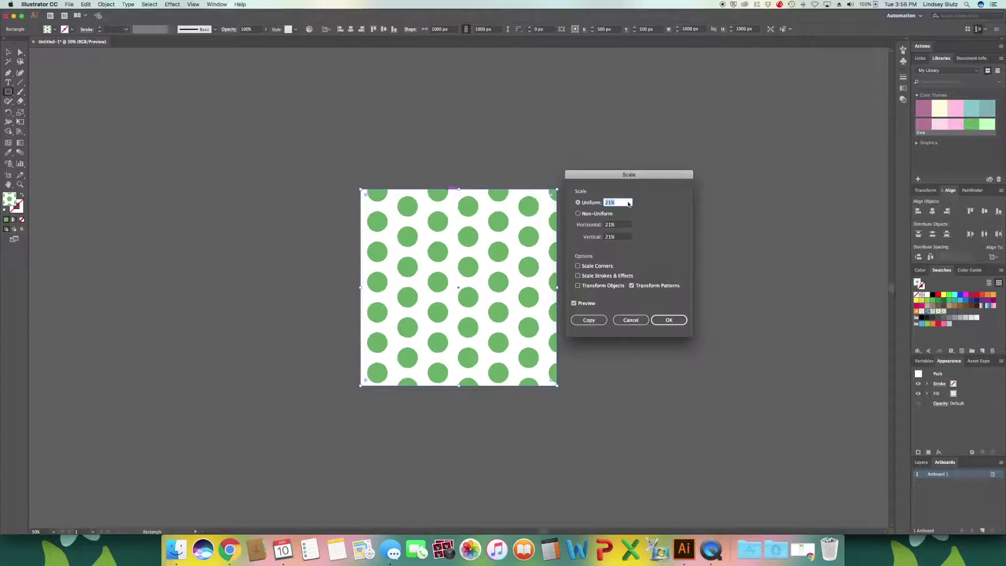
pyautogui.press('Down')
pyautogui.press('Down')
pyautogui.press('Down')
pyautogui.press('Down')
pyautogui.press('Down')
pyautogui.press('Down')
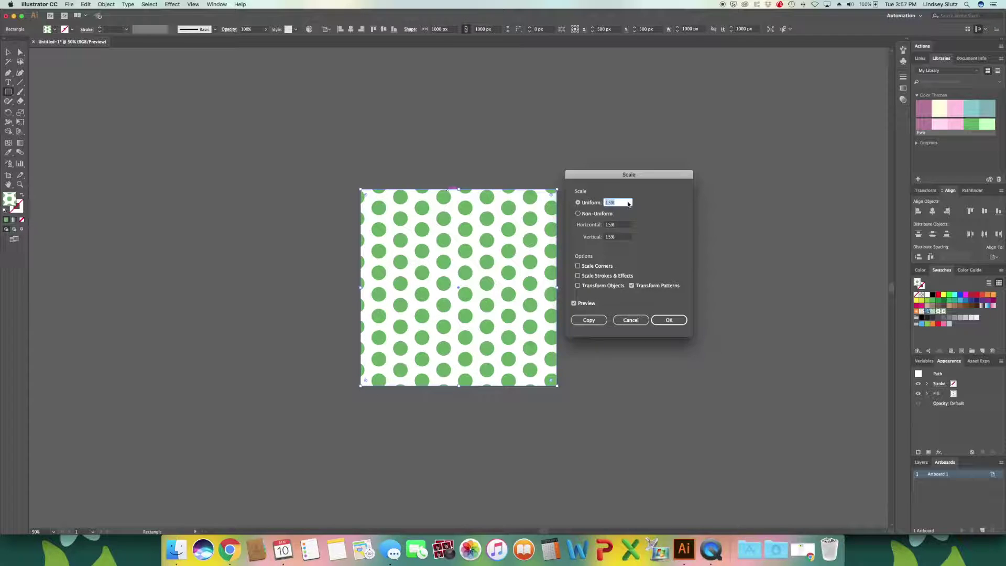
pyautogui.click(669, 319)
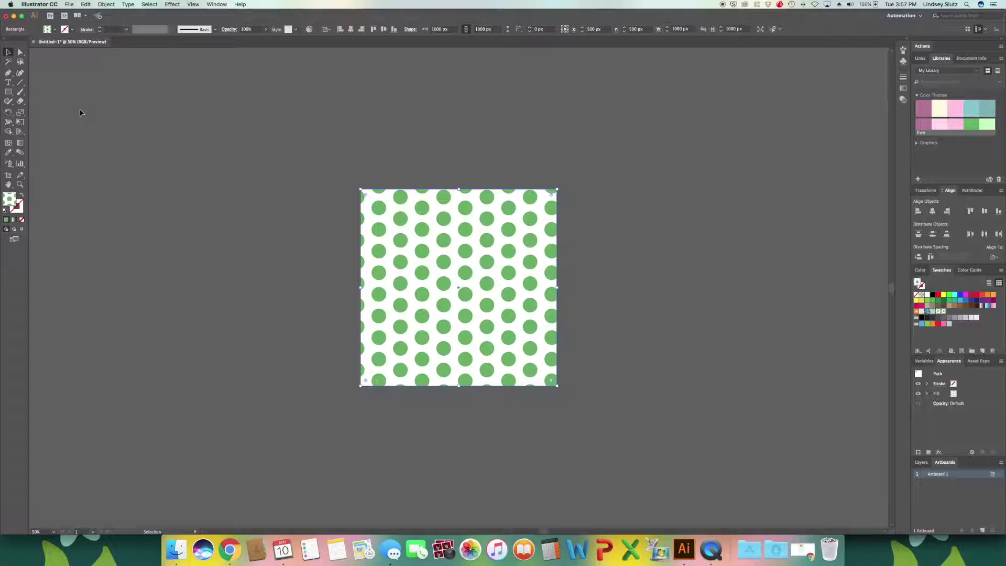
# Step: Draw a tall thin rectangle left of the artboard and colour it teal
pyautogui.click(8, 92)
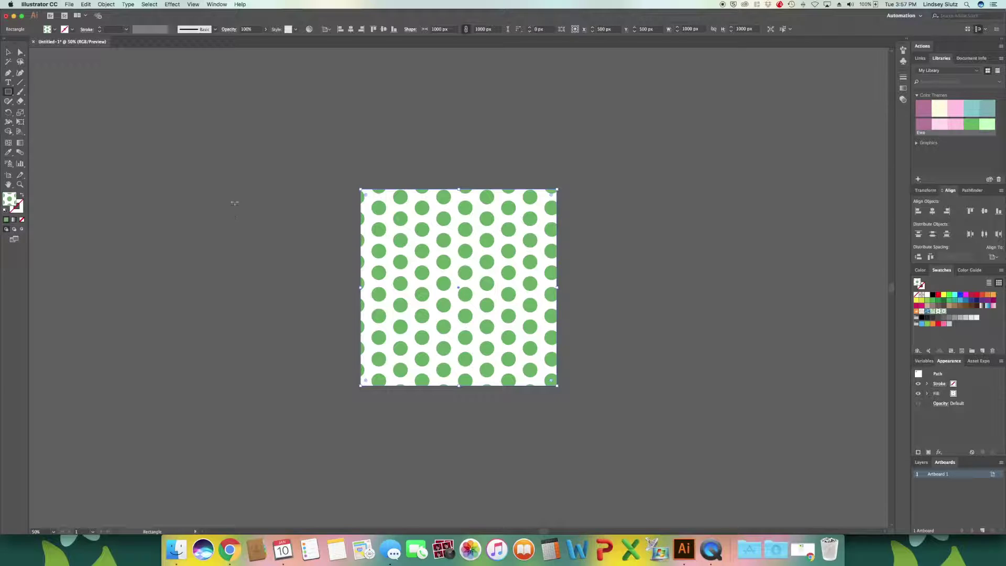
pyautogui.moveTo(235, 204); pyautogui.dragTo(245, 327)
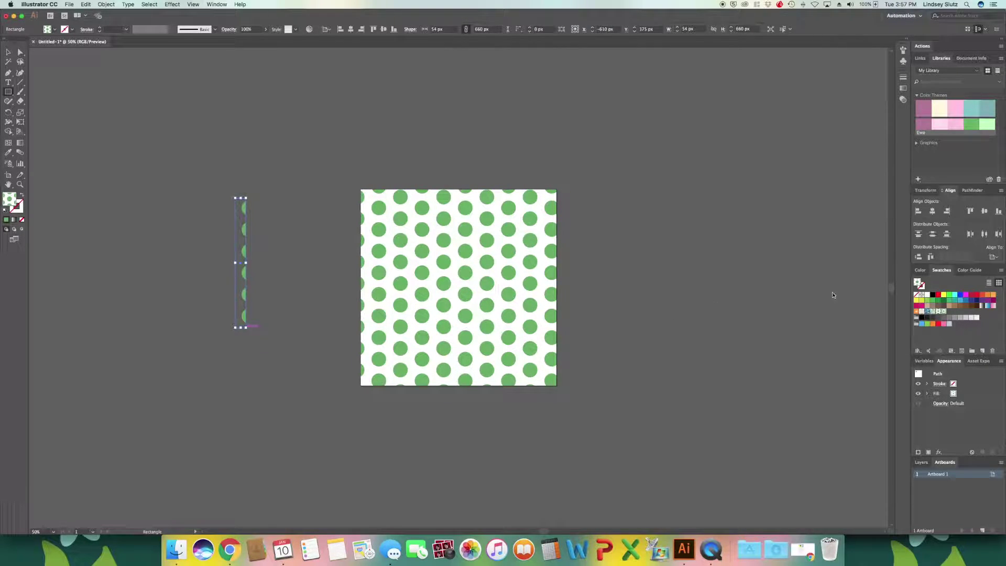
pyautogui.click(956, 127)
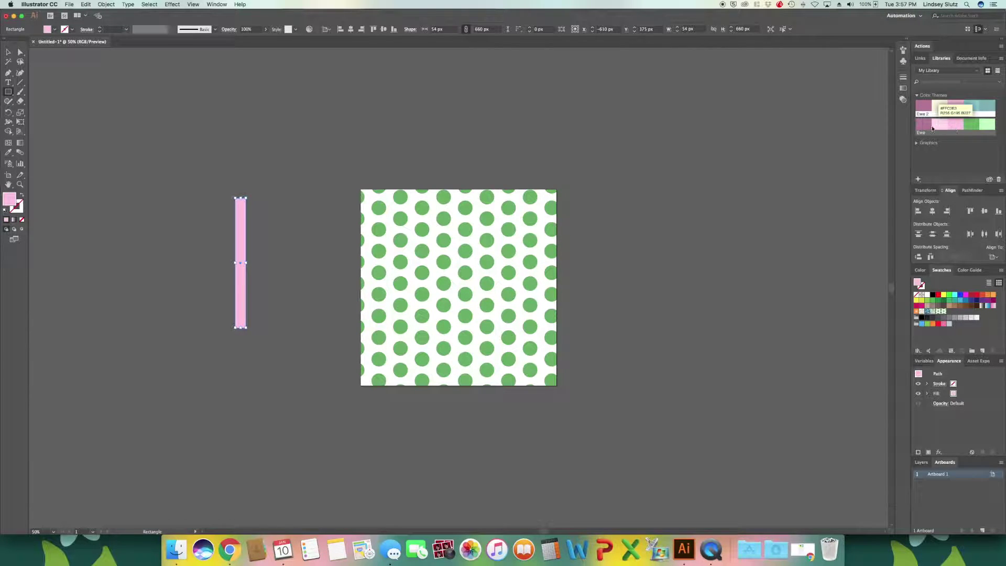
pyautogui.click(985, 126)
pyautogui.click(972, 105)
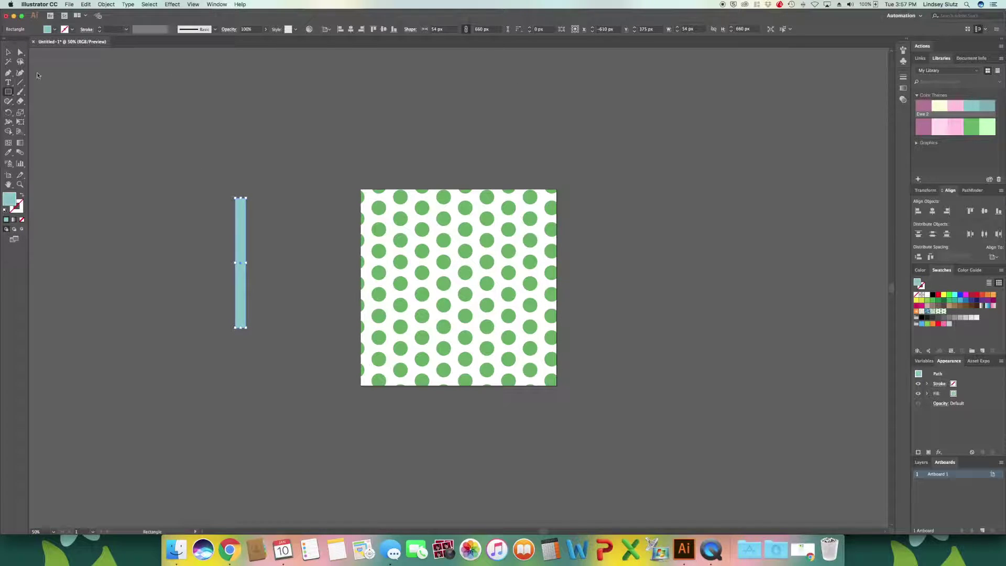
# Step: Select the teal bar and make it a pattern tile with Object > Pattern > Make
pyautogui.click(8, 52)
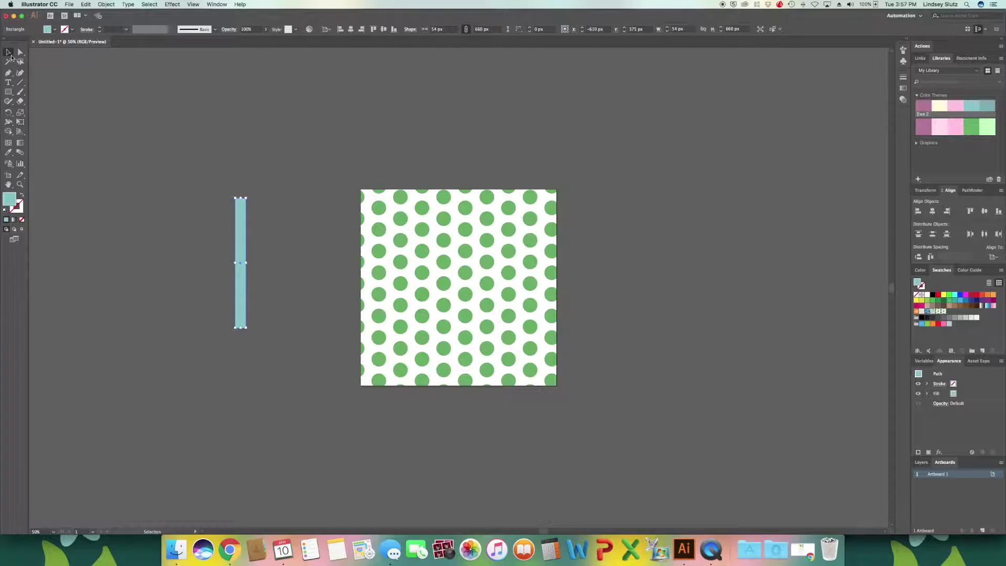
pyautogui.click(105, 4)
pyautogui.moveTo(152, 179)
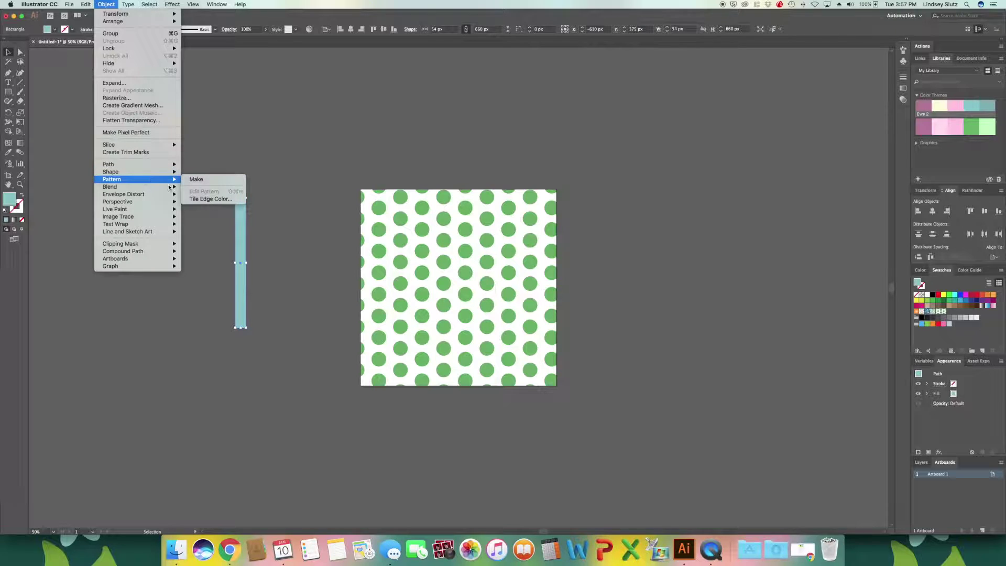
pyautogui.click(197, 180)
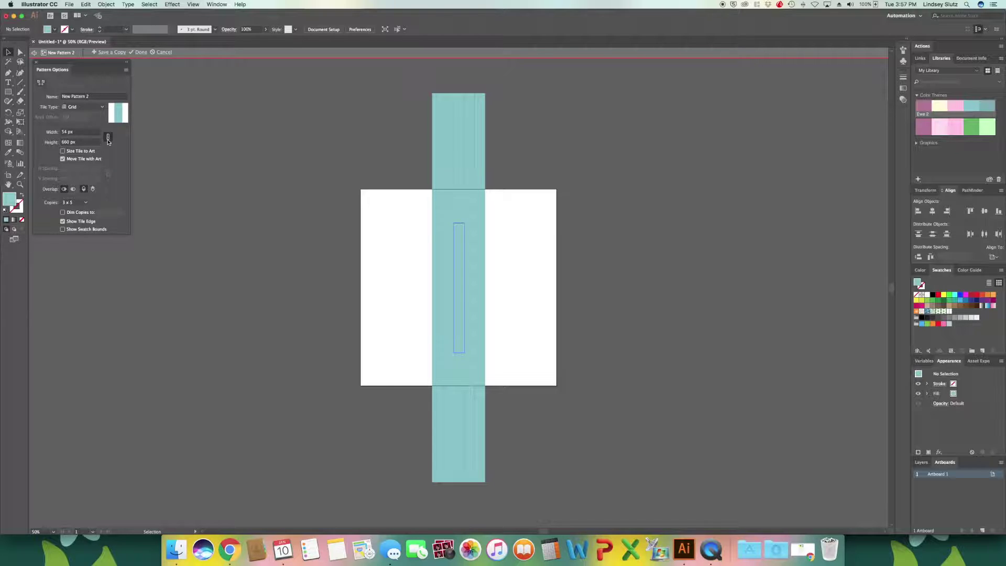
# Step: Unlink tile width from height and set the tile width to 108 px
pyautogui.click(108, 138)
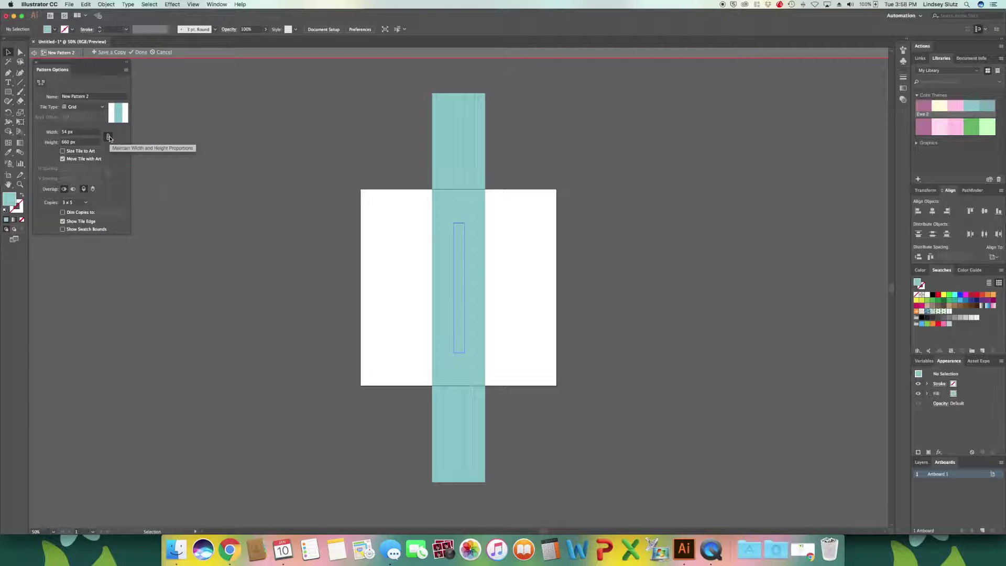
pyautogui.click(109, 138)
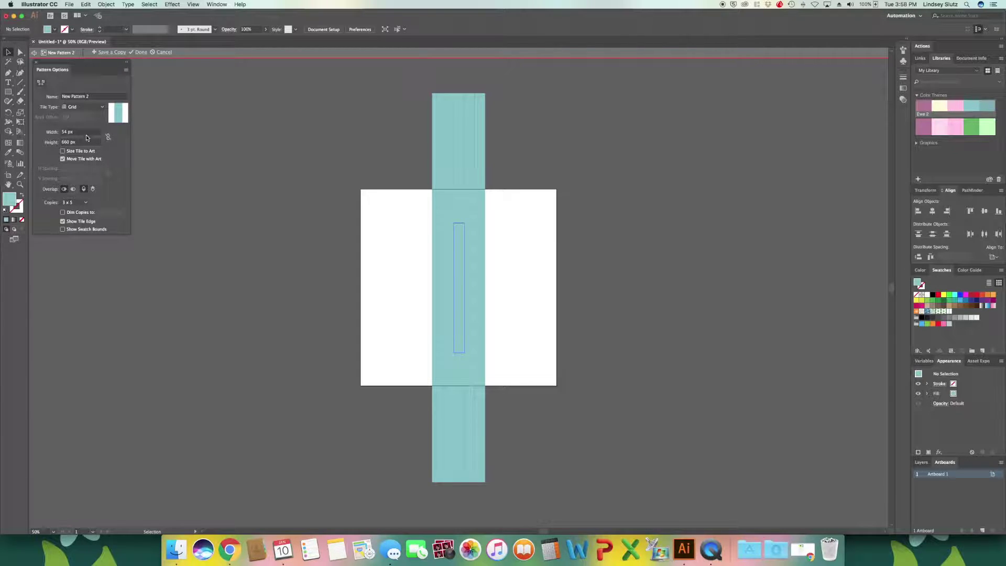
pyautogui.click(87, 134)
pyautogui.press('Up')
pyautogui.press('Up')
pyautogui.press('Up')
pyautogui.press('Up')
pyautogui.press('Up')
pyautogui.press('Up')
pyautogui.press('Up')
pyautogui.press('Up')
pyautogui.press('Up')
pyautogui.press('Up')
pyautogui.press('Up')
pyautogui.press('Up')
pyautogui.press('Up')
pyautogui.press('Up')
pyautogui.press('Up')
pyautogui.press('Up')
pyautogui.press('Up')
pyautogui.press('Up')
pyautogui.press('Up')
pyautogui.press('Up')
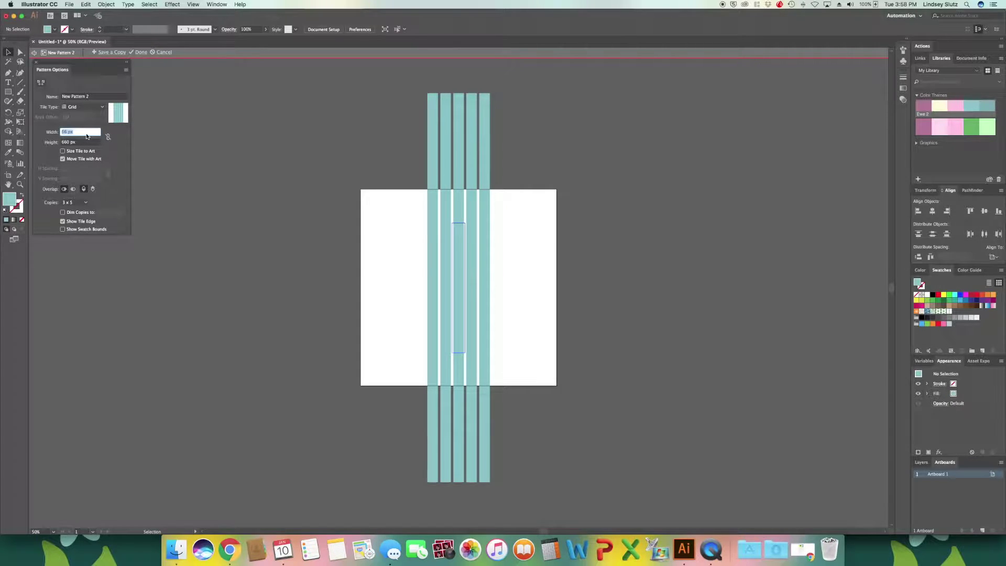
pyautogui.press('Up')
pyautogui.press('Up')
pyautogui.press('Up')
pyautogui.press('Up')
pyautogui.press('Up')
pyautogui.press('Up')
pyautogui.press('Up')
pyautogui.press('Up')
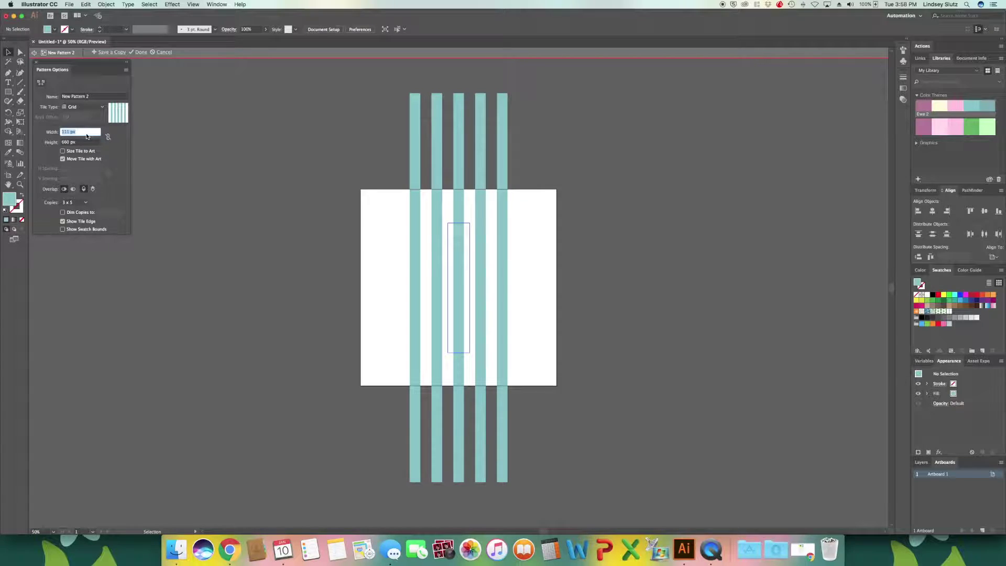
pyautogui.press('Down')
pyautogui.press('Down')
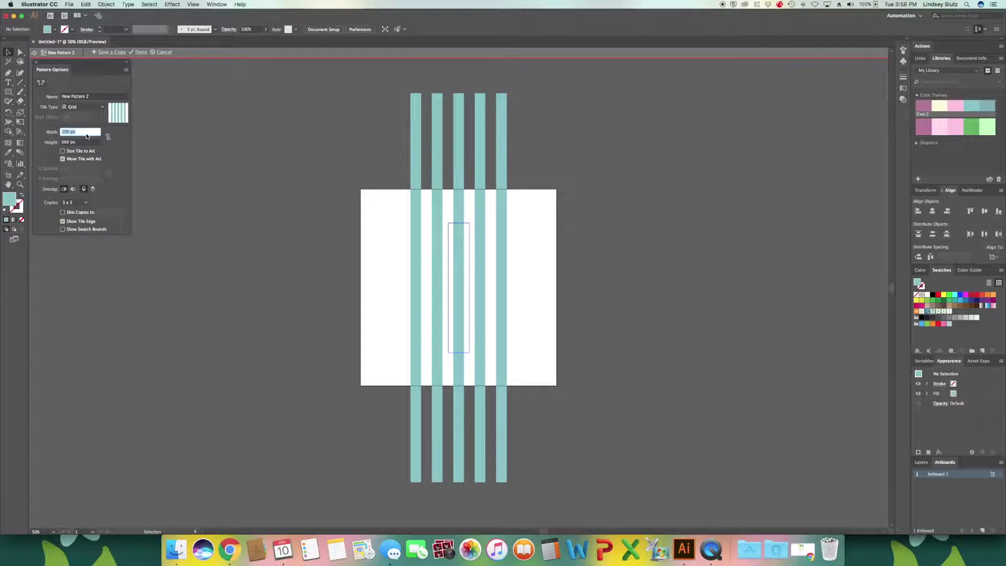
pyautogui.press('Down')
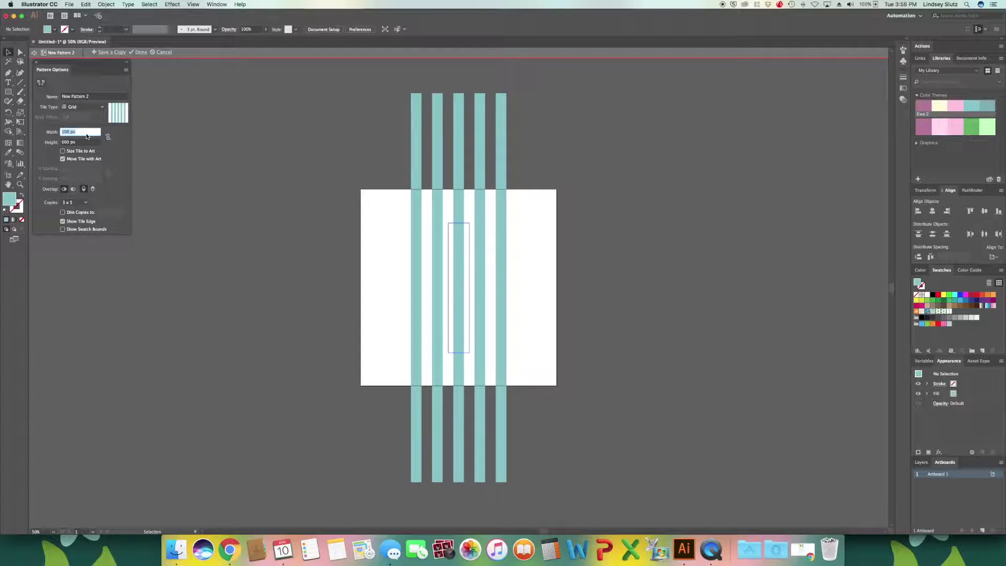
pyautogui.write('100')
# Step: Preview the stripe tile as 3 x 7 copies and save it as a copy
pyautogui.click(86, 203)
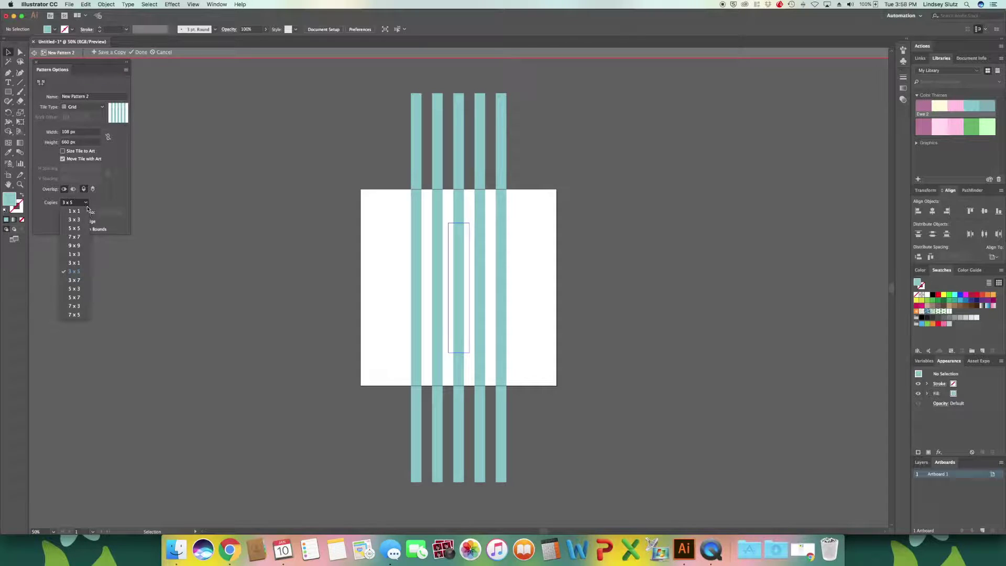
pyautogui.click(83, 244)
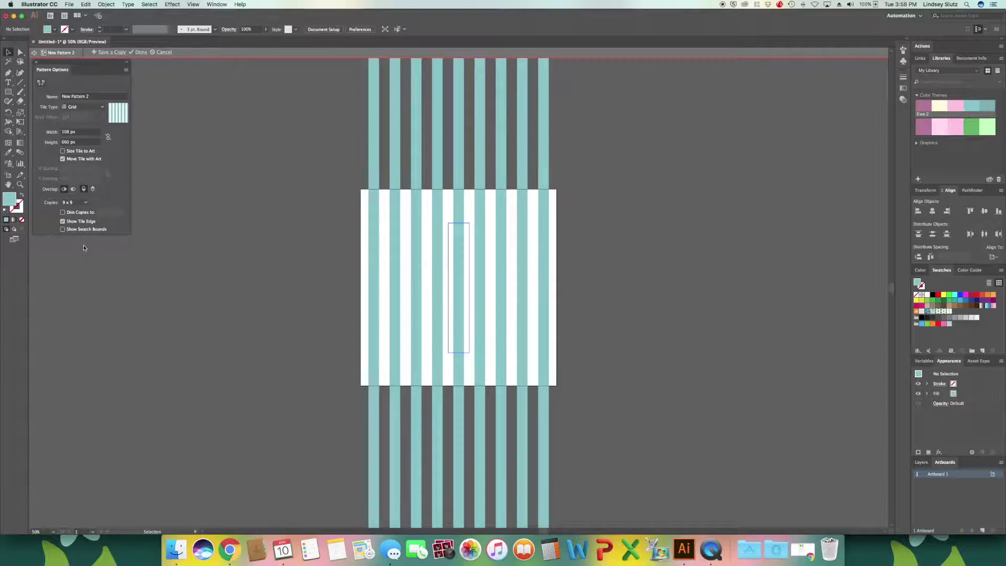
pyautogui.click(76, 202)
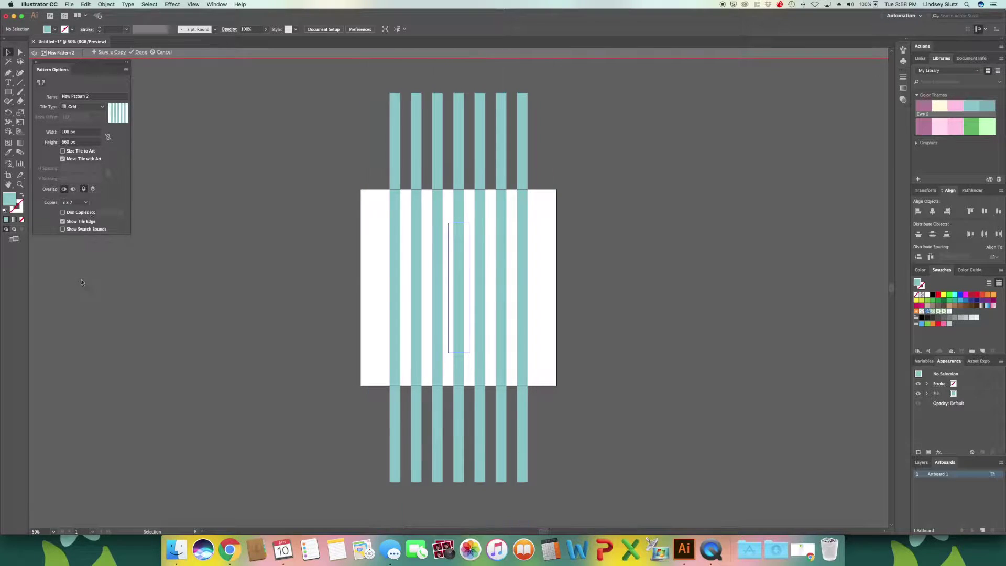
pyautogui.click(76, 278)
pyautogui.click(76, 202)
pyautogui.click(83, 260)
pyautogui.click(76, 202)
pyautogui.click(83, 260)
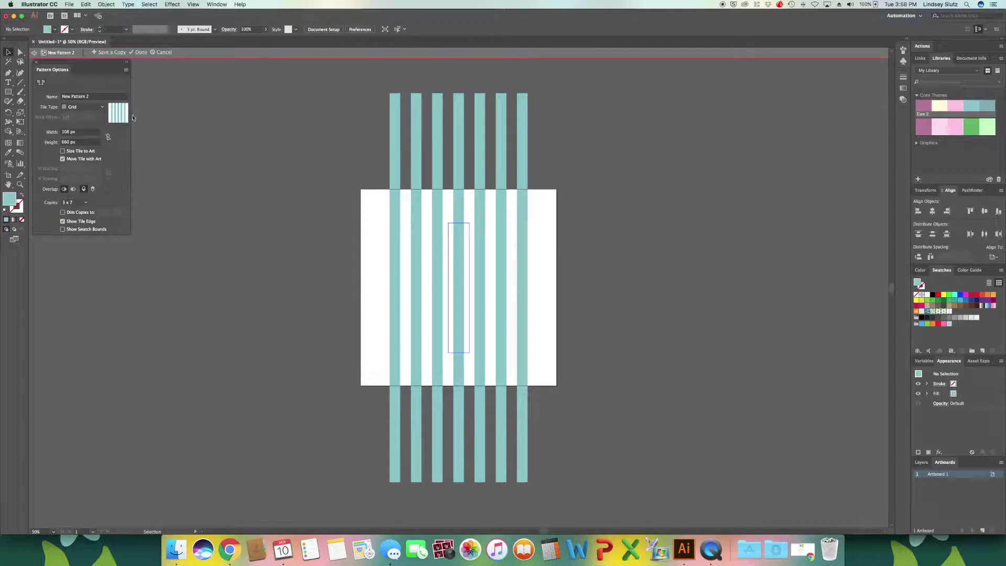
pyautogui.click(110, 52)
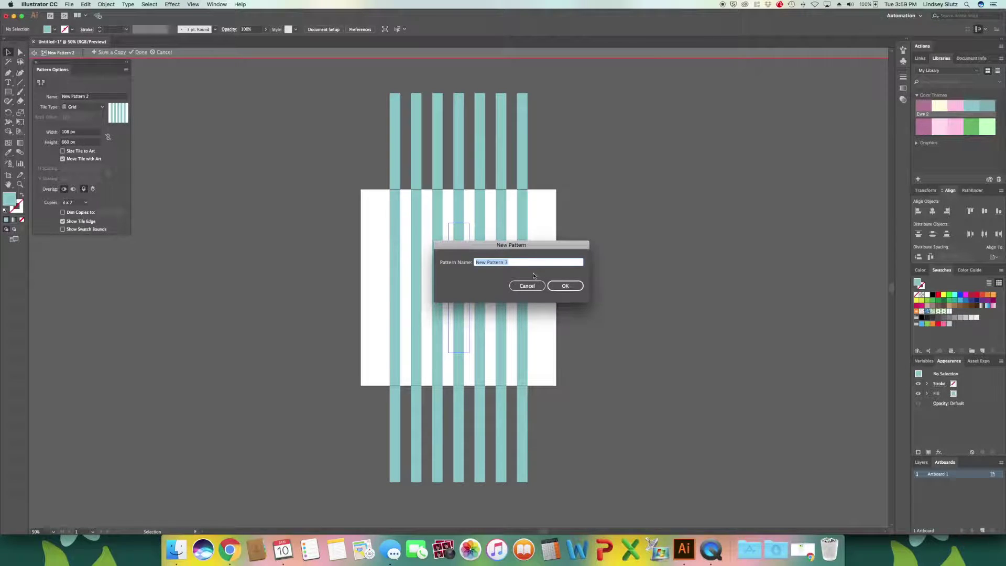
# Step: Name the new pattern 'Stripes' and exit pattern editing
pyautogui.press('BackSpace')
pyautogui.write('Stripes')
pyautogui.press('Return')
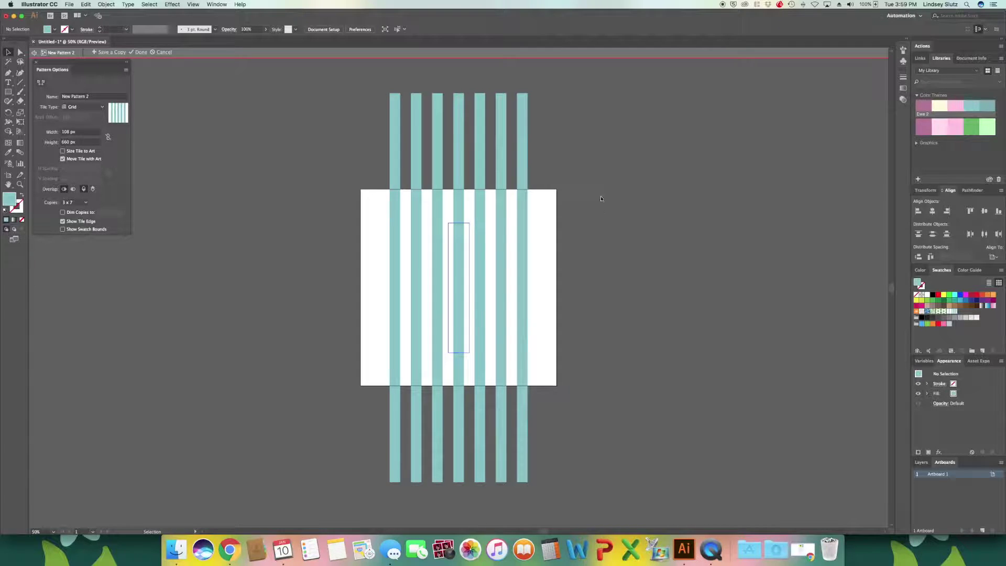
pyautogui.click(139, 53)
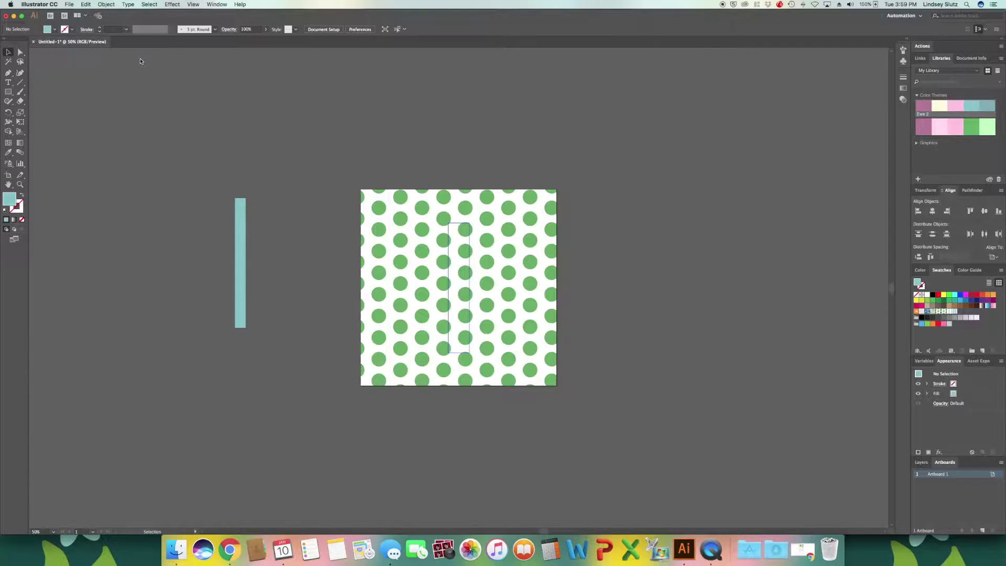
# Step: Delete the original teal bar and select the dot-filled square
pyautogui.click(241, 225)
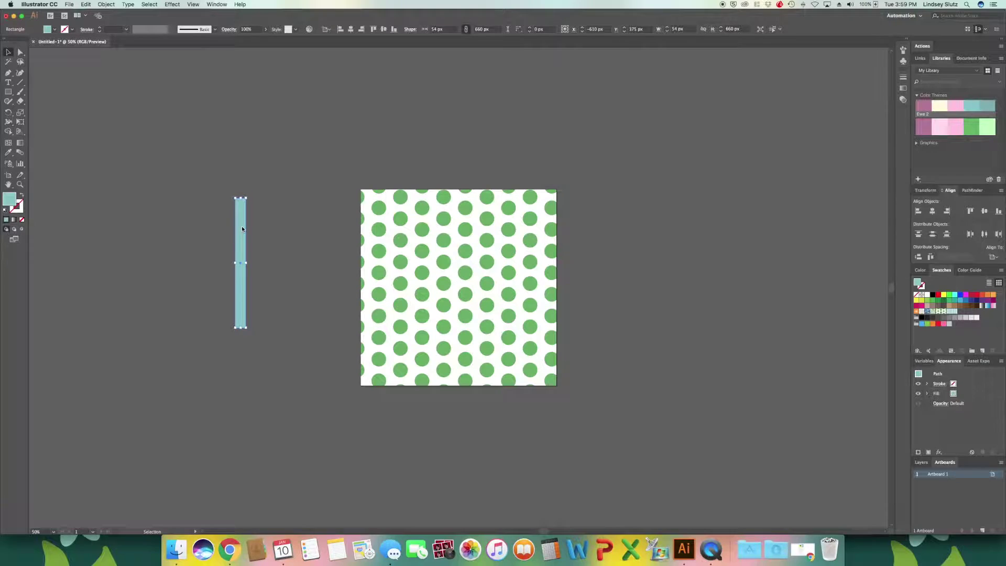
pyautogui.press('Delete')
pyautogui.click(463, 299)
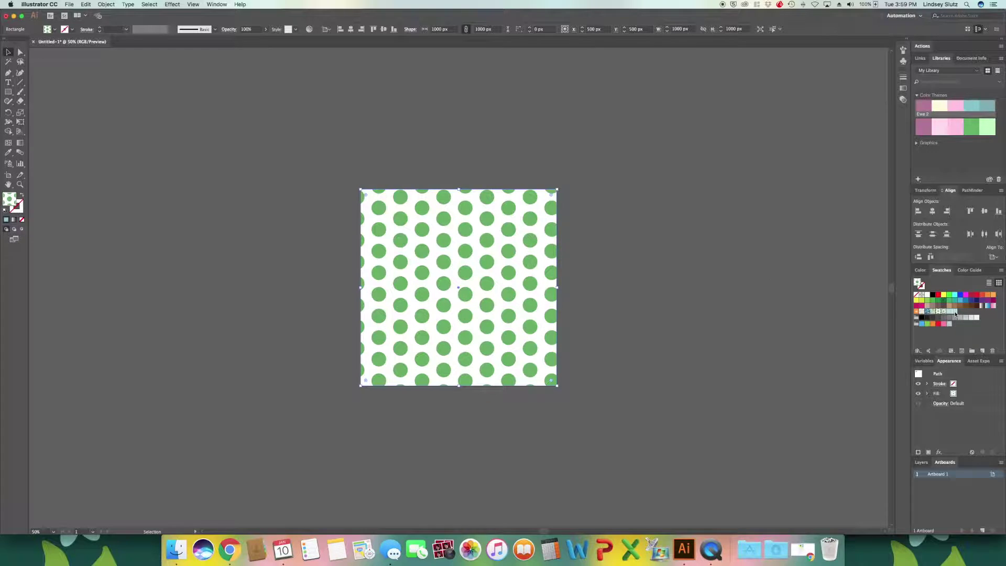
# Step: Fill the square with the Stripes swatch and scale only the pattern up into broad bands
pyautogui.moveTo(955, 314); pyautogui.dragTo(471, 273)
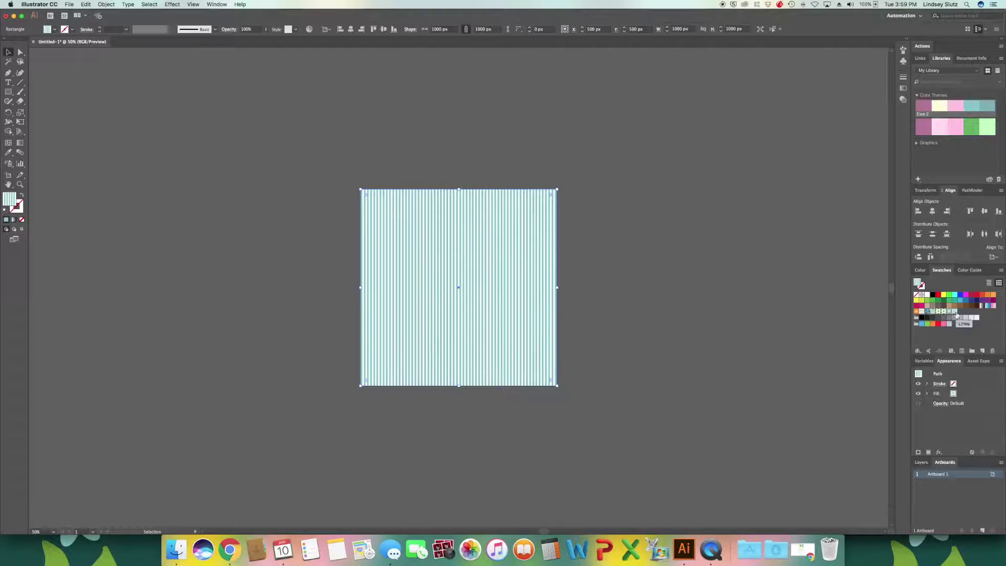
pyautogui.click(105, 4)
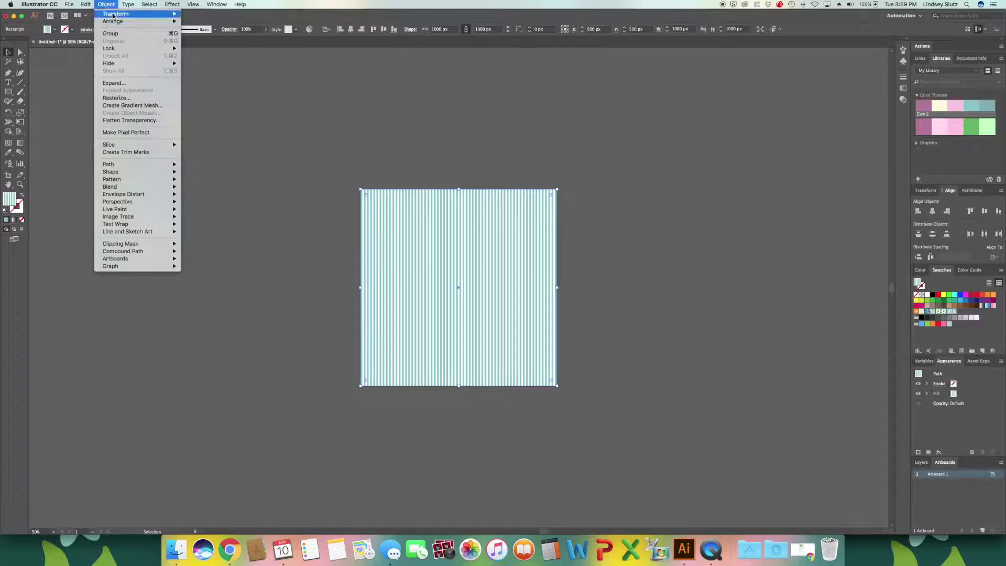
pyautogui.moveTo(114, 15)
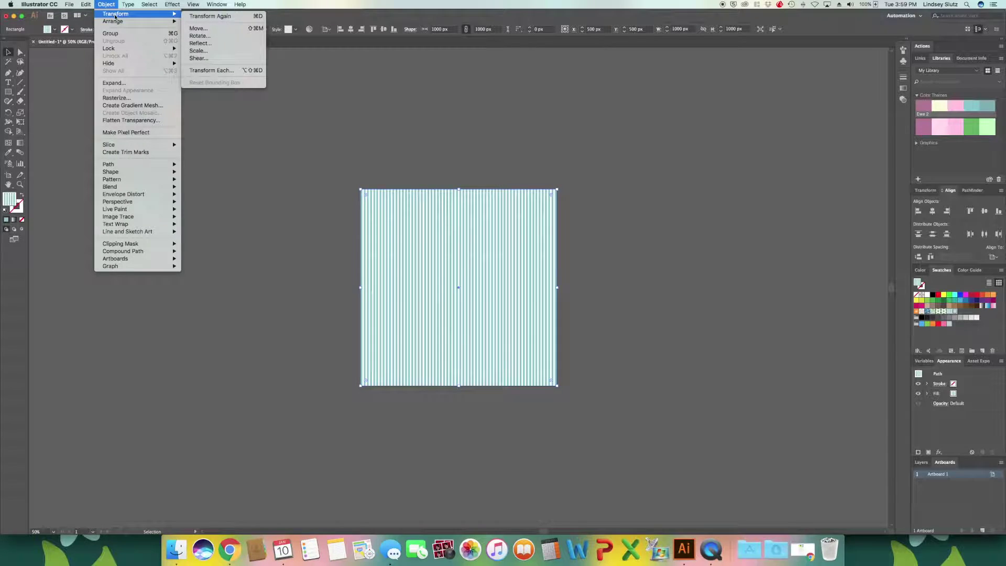
pyautogui.click(199, 51)
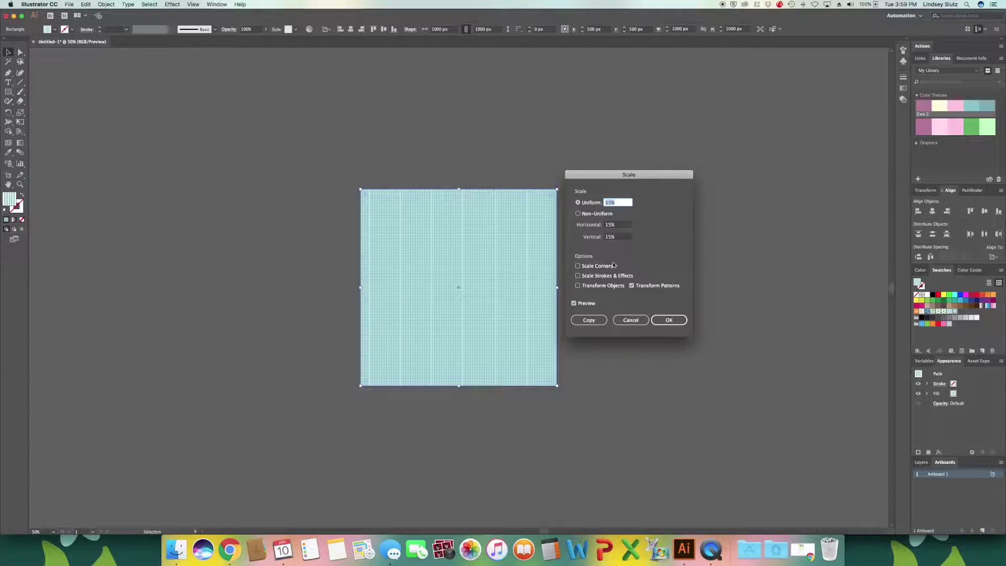
pyautogui.click(627, 203)
pyautogui.write('657')
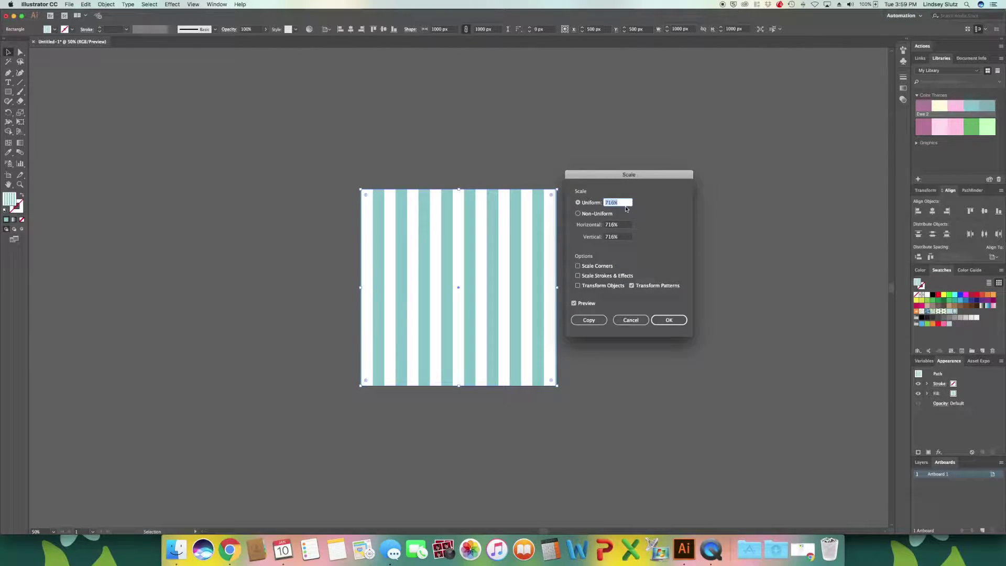
pyautogui.click(679, 319)
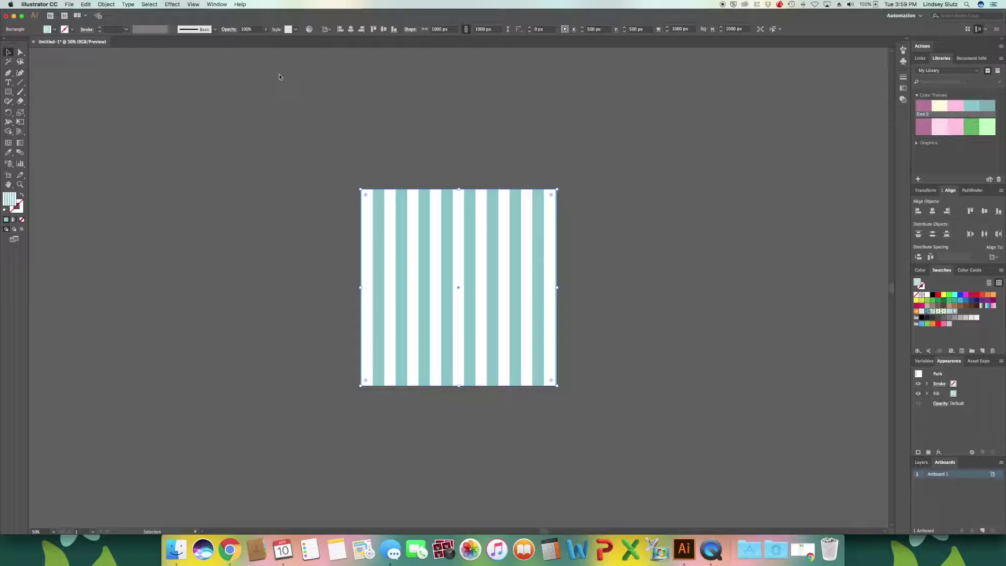
# Step: Rotate only the stripe pattern 45° via Object > Transform > Rotate, checking the preview
pyautogui.click(104, 5)
pyautogui.moveTo(107, 13)
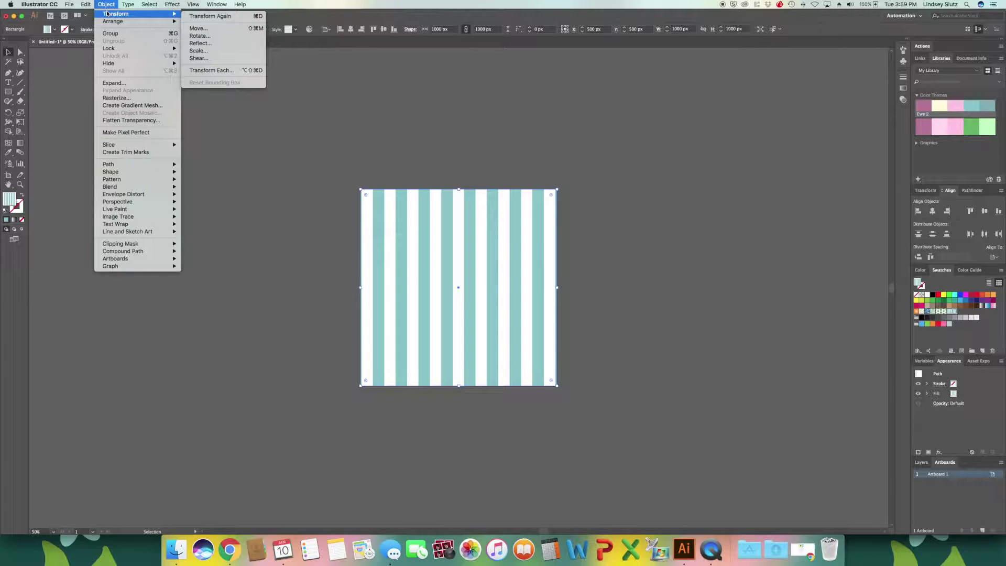
pyautogui.click(199, 35)
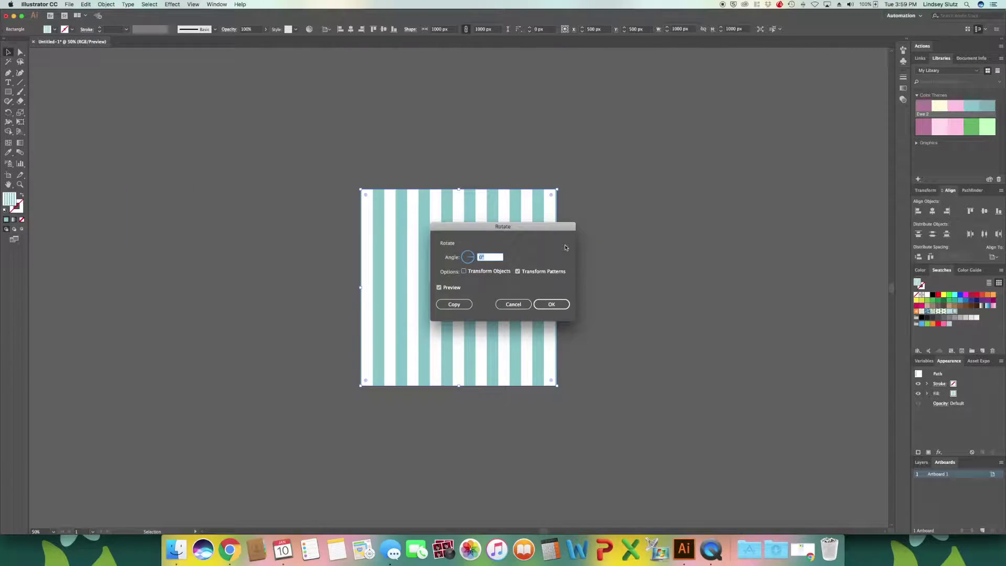
pyautogui.moveTo(575, 227); pyautogui.dragTo(692, 193)
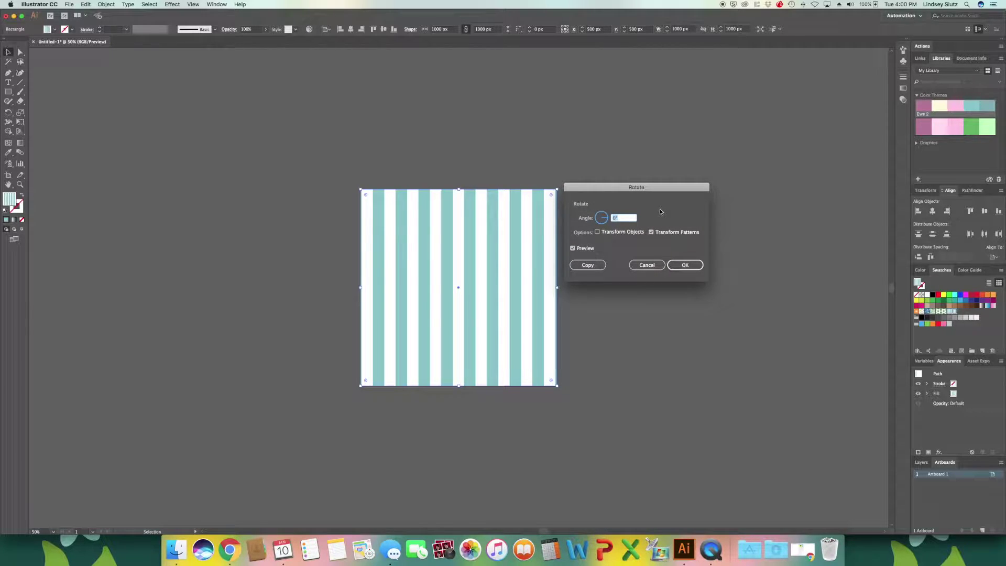
pyautogui.write('45')
pyautogui.click(573, 248)
pyautogui.click(573, 249)
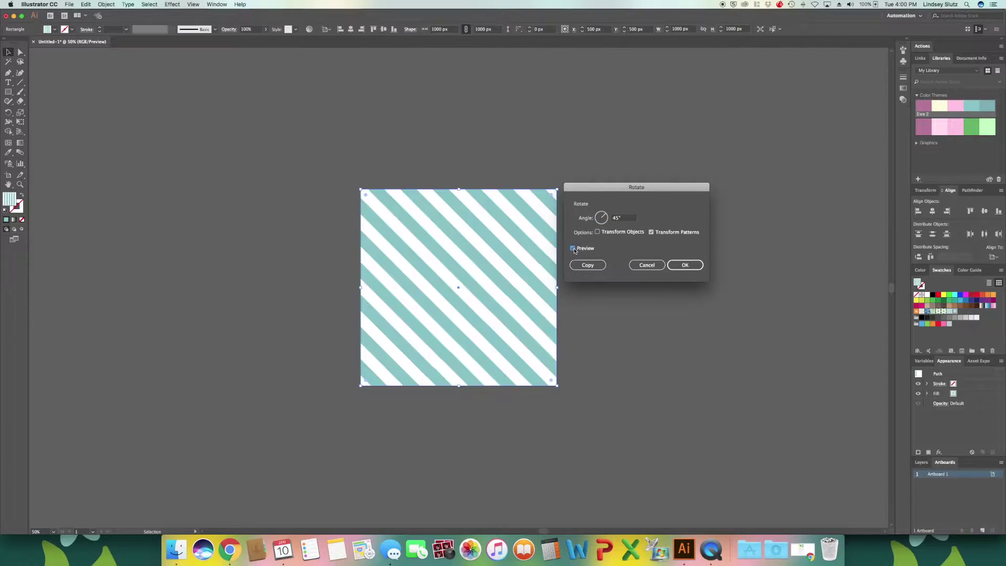
pyautogui.click(684, 267)
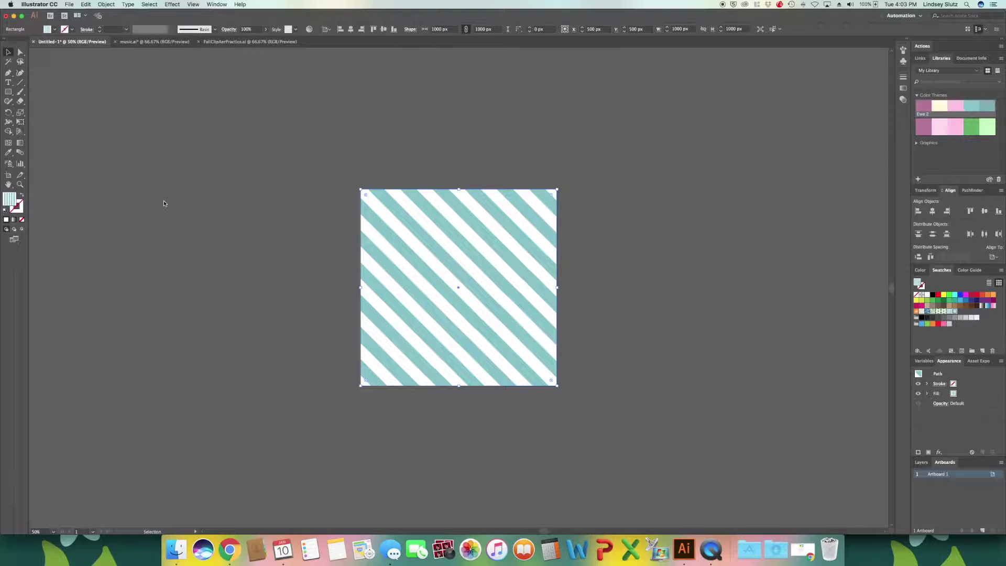
# Step: Switch to music.ai and click the artboard with the Rectangle tool for exact dimensions
pyautogui.click(154, 42)
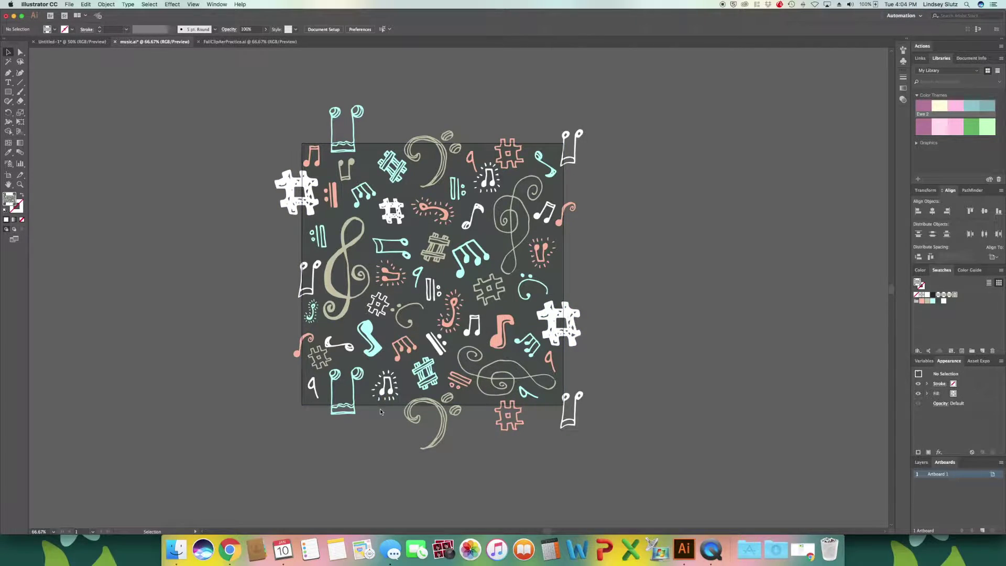
pyautogui.click(288, 193)
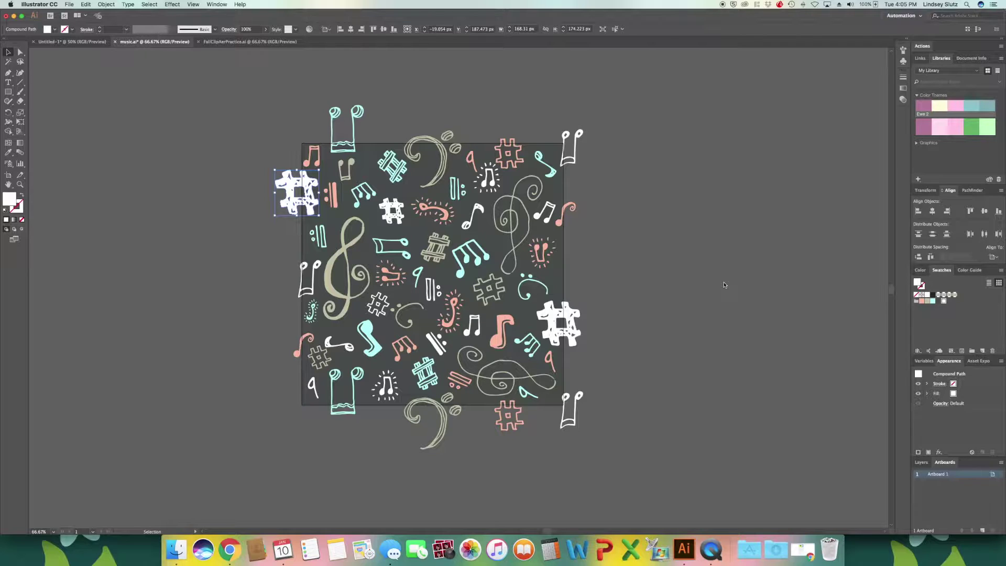
pyautogui.click(275, 225)
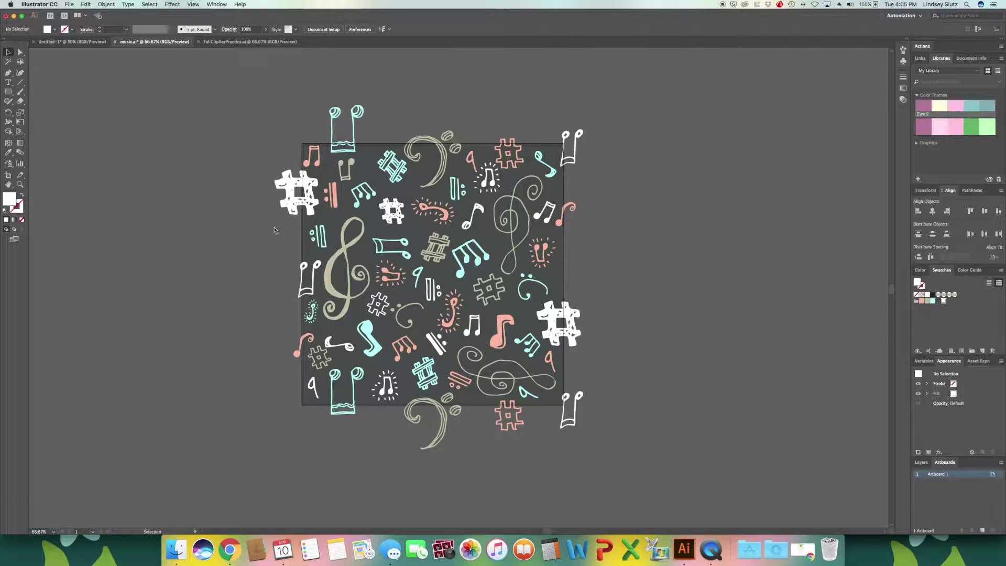
pyautogui.click(11, 95)
pyautogui.click(294, 137)
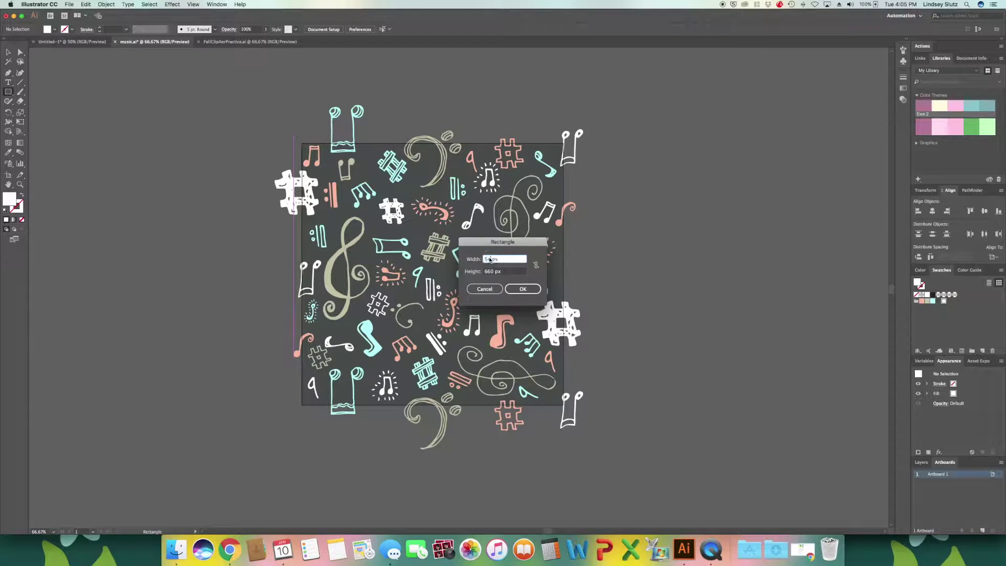
# Step: Create a 1000 x 1000 px square
pyautogui.moveTo(491, 260); pyautogui.dragTo(480, 259)
pyautogui.write('1000')
pyautogui.moveTo(496, 273); pyautogui.dragTo(485, 272)
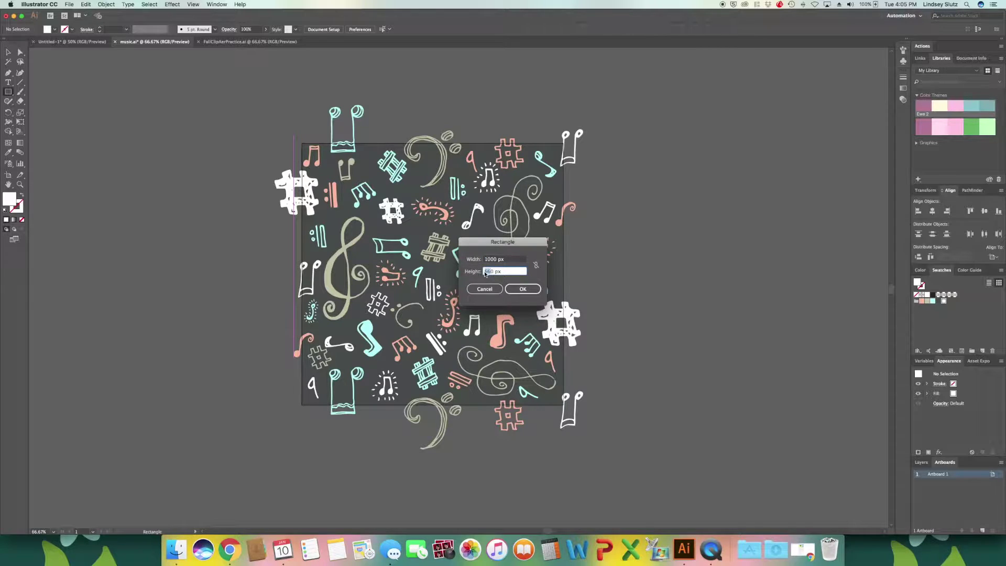
pyautogui.write('1000')
pyautogui.press('Return')
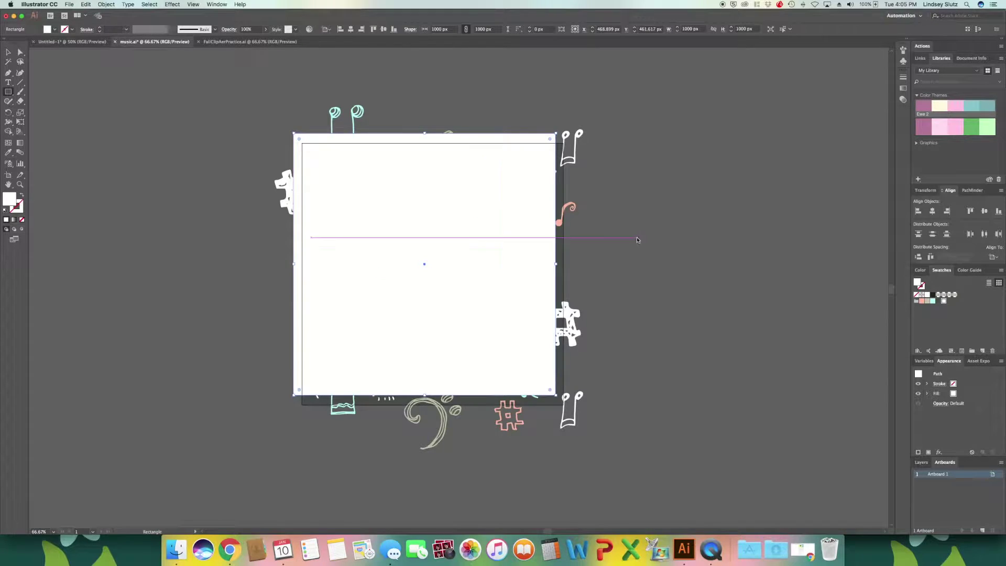
# Step: Set the square's fill to None, centre it on the artboard, and select it with all the music artwork
pyautogui.click(55, 29)
pyautogui.click(5, 43)
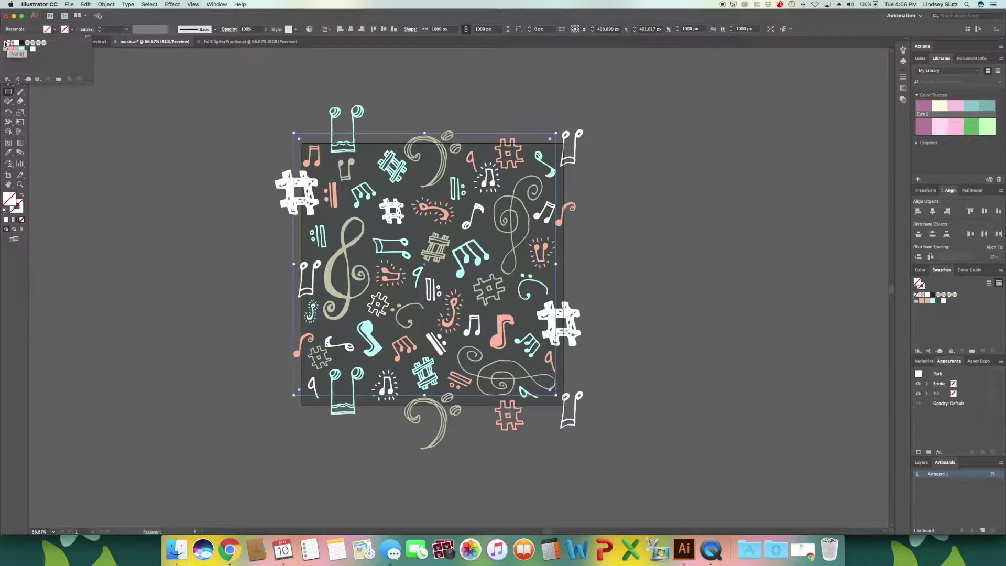
pyautogui.click(89, 28)
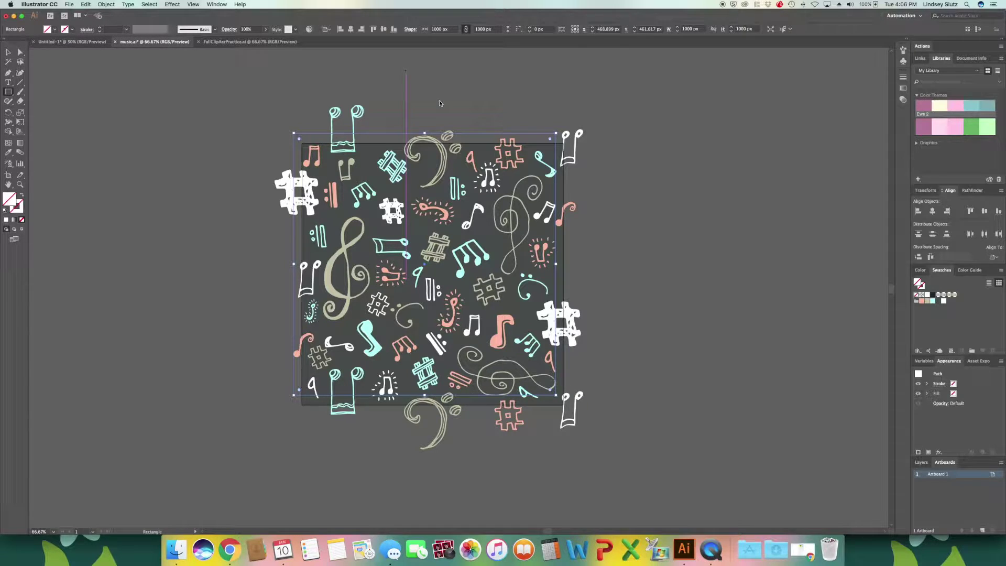
pyautogui.click(933, 211)
pyautogui.click(985, 212)
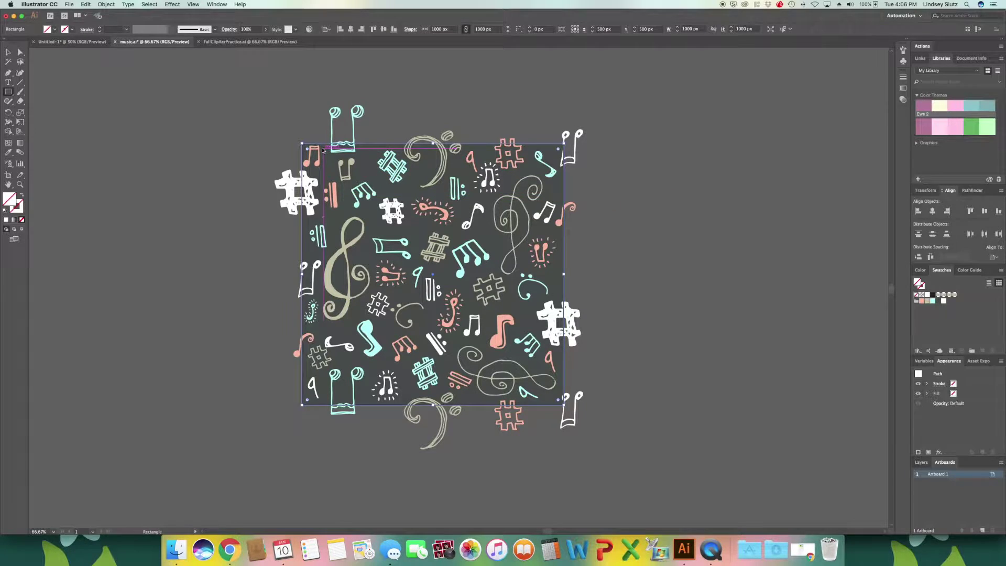
pyautogui.press('v')
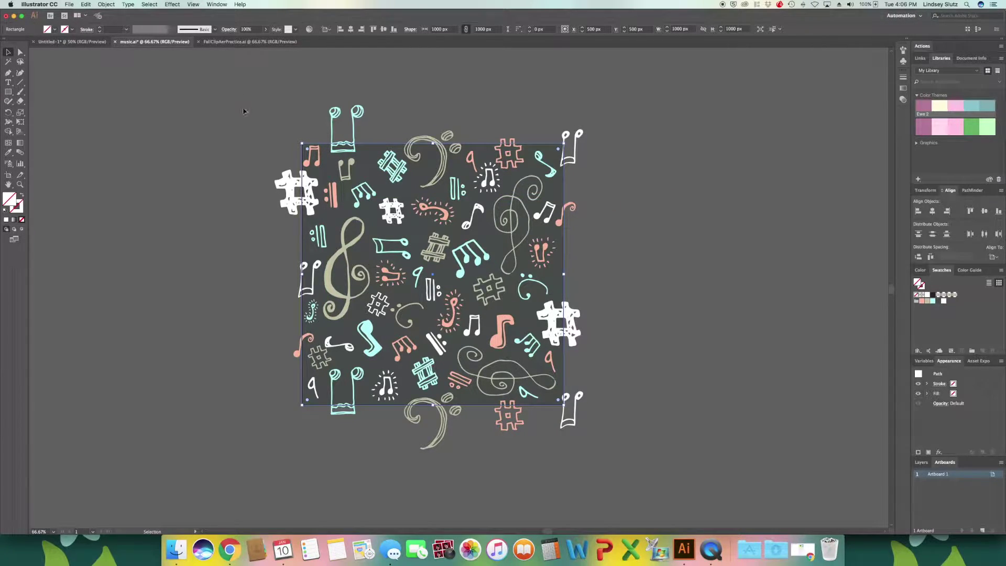
pyautogui.moveTo(241, 99); pyautogui.dragTo(611, 469)
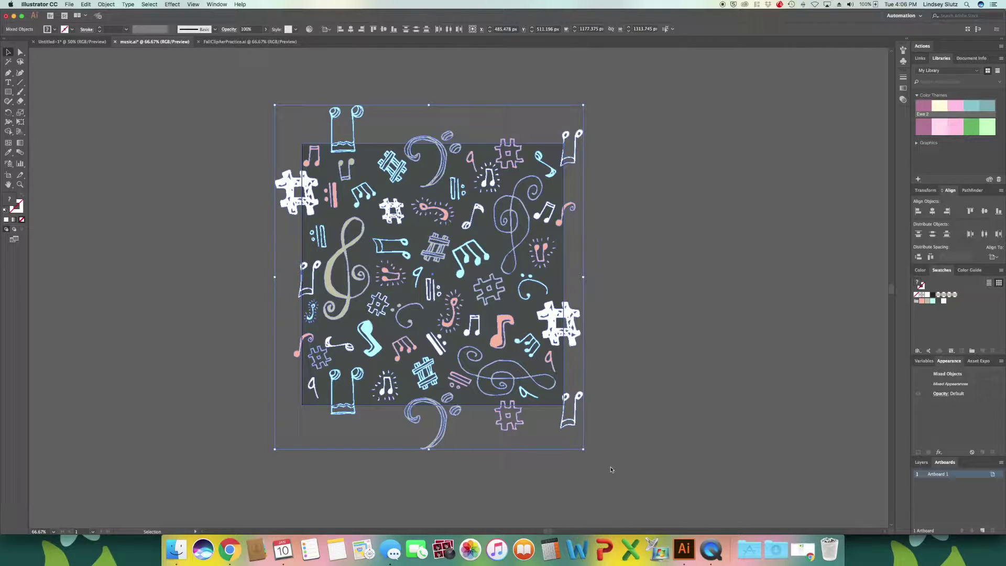
# Step: Make a clipping mask from the selected square and music artwork
pyautogui.press('super+7')
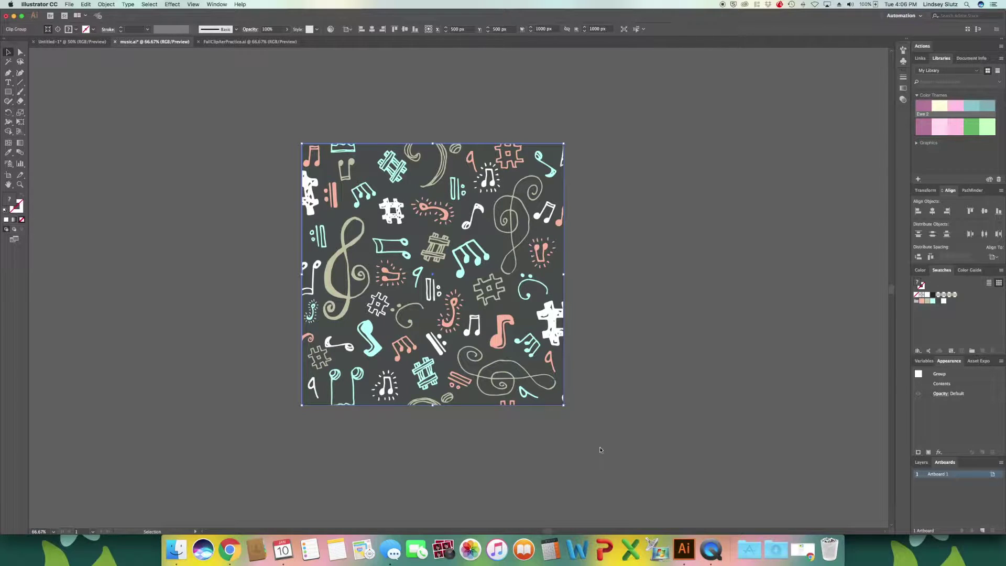
pyautogui.press('super+z')
pyautogui.rightClick(518, 361)
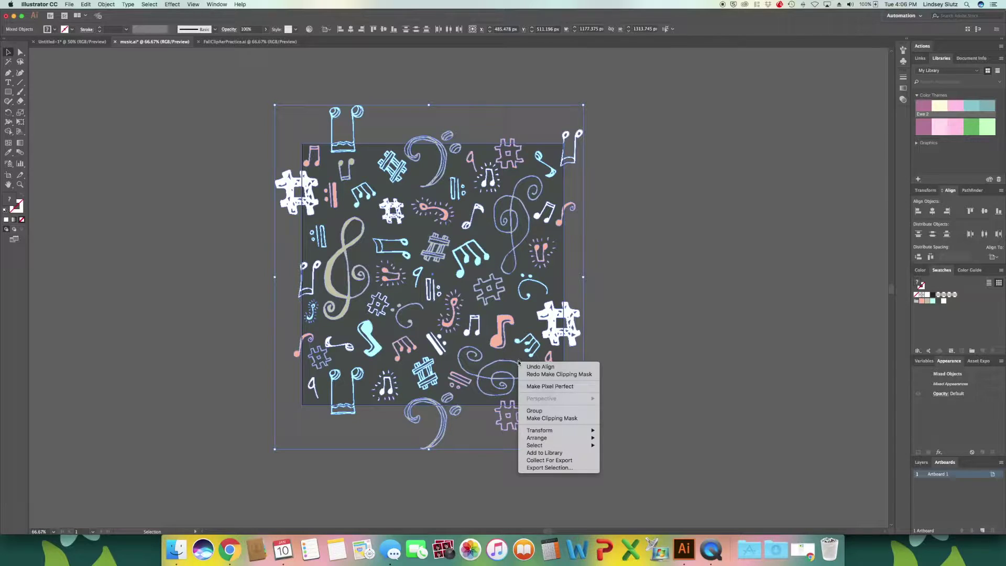
pyautogui.click(558, 418)
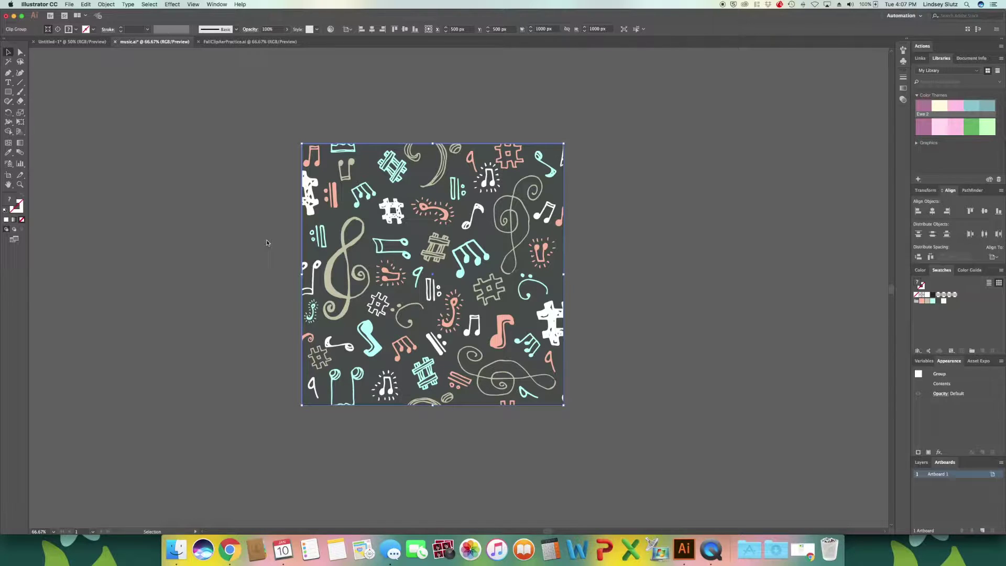
# Step: Make a new pattern from the clipped music artwork, tiled Brick by Column
pyautogui.click(106, 4)
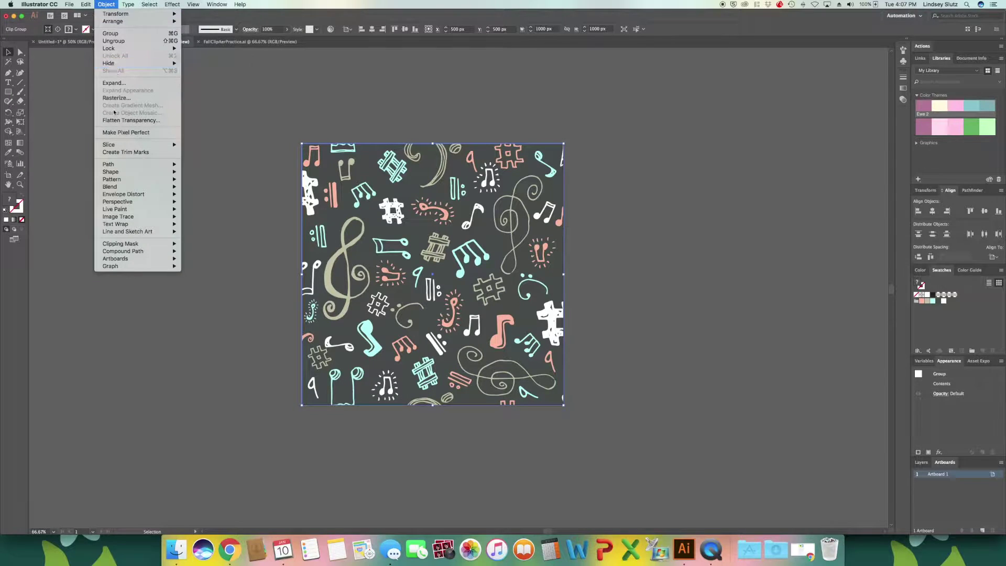
pyautogui.moveTo(121, 180)
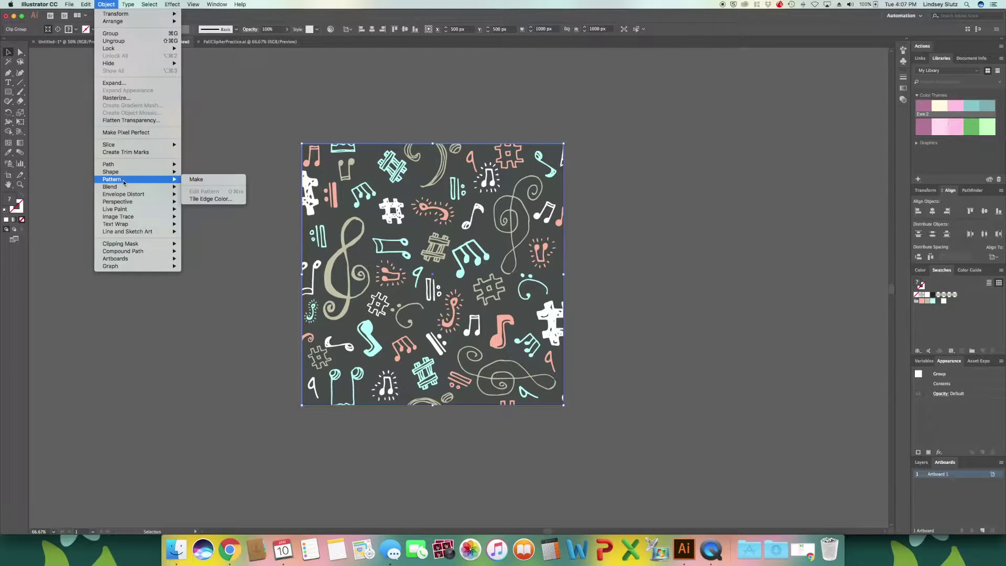
pyautogui.click(196, 180)
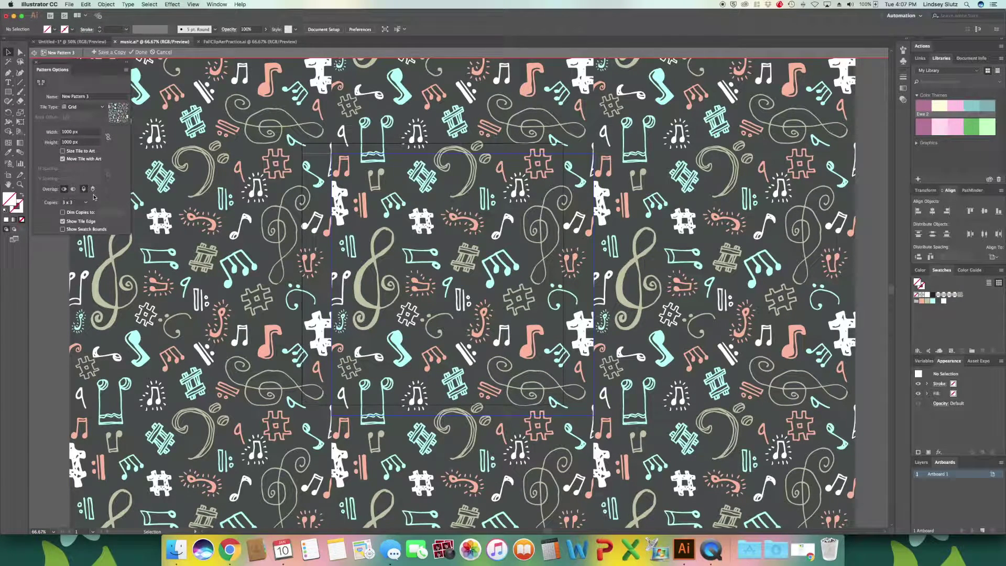
pyautogui.click(103, 107)
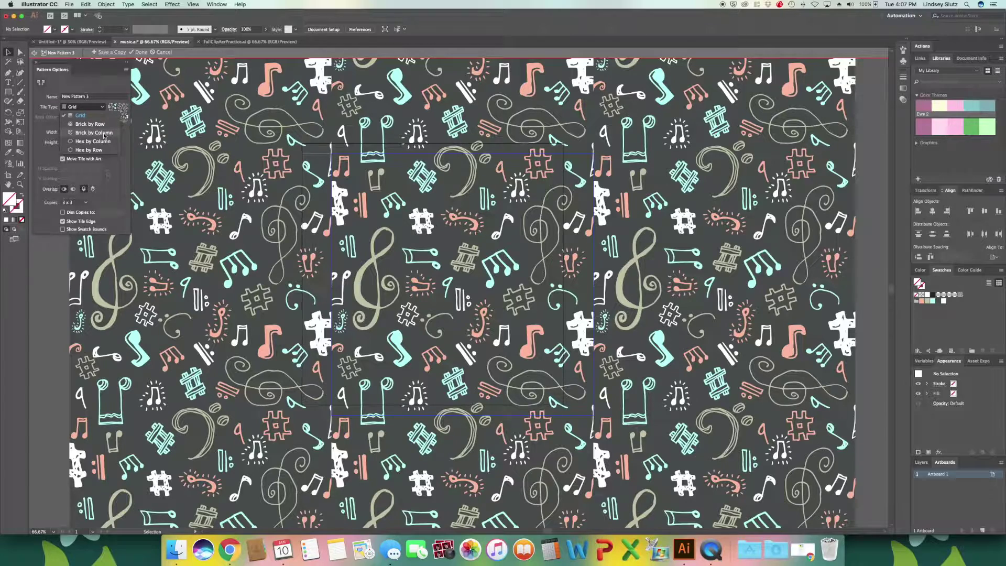
pyautogui.click(104, 134)
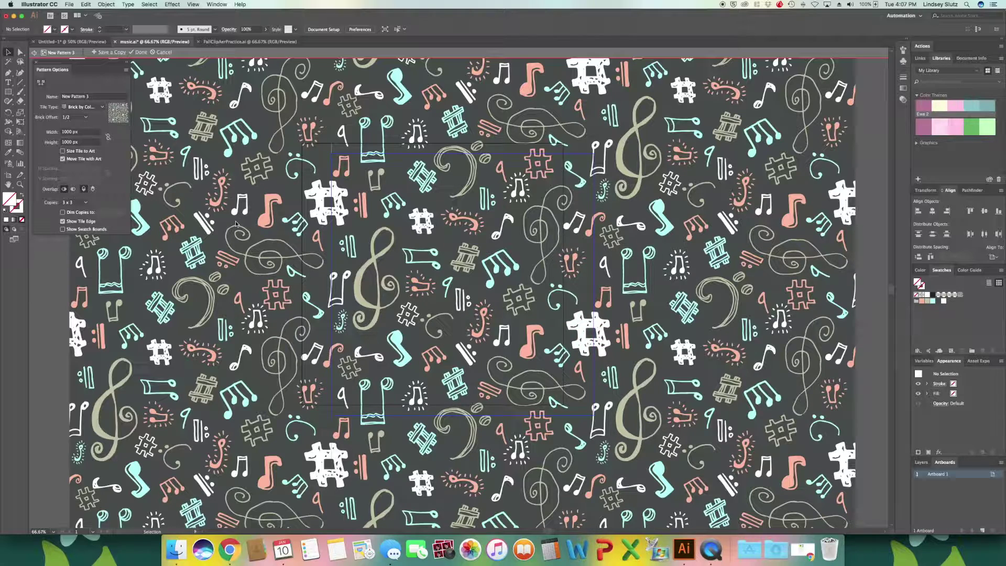
pyautogui.press('super+minus')
pyautogui.press('super+minus')
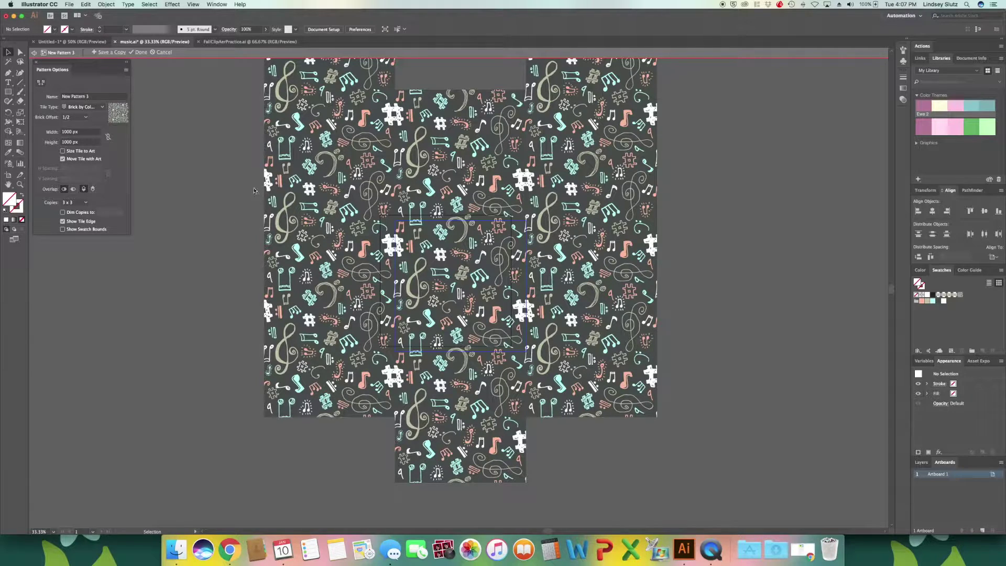
# Step: Preview 7 x 7 copies, save a pattern copy named 'Music', and exit pattern editing
pyautogui.click(86, 203)
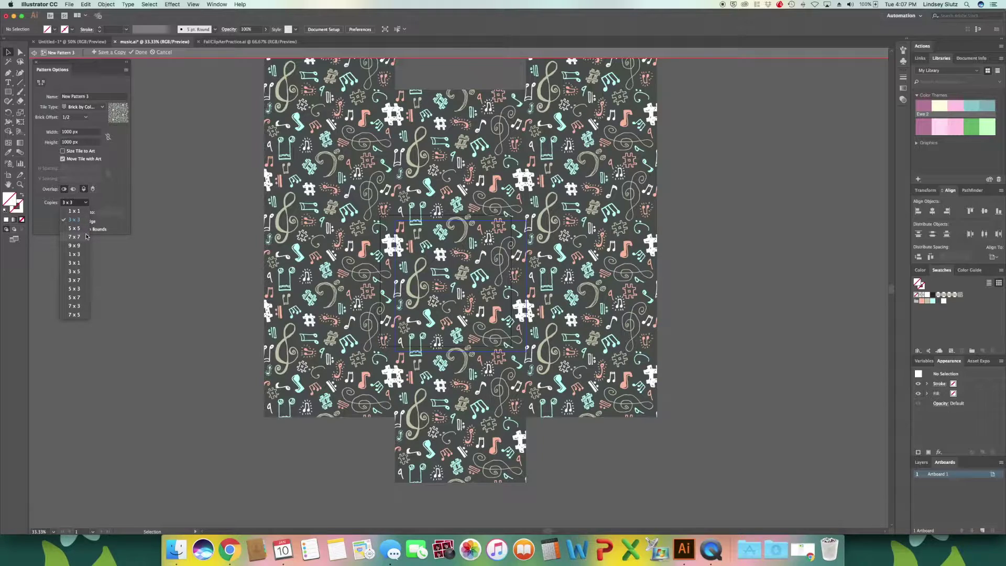
pyautogui.click(75, 236)
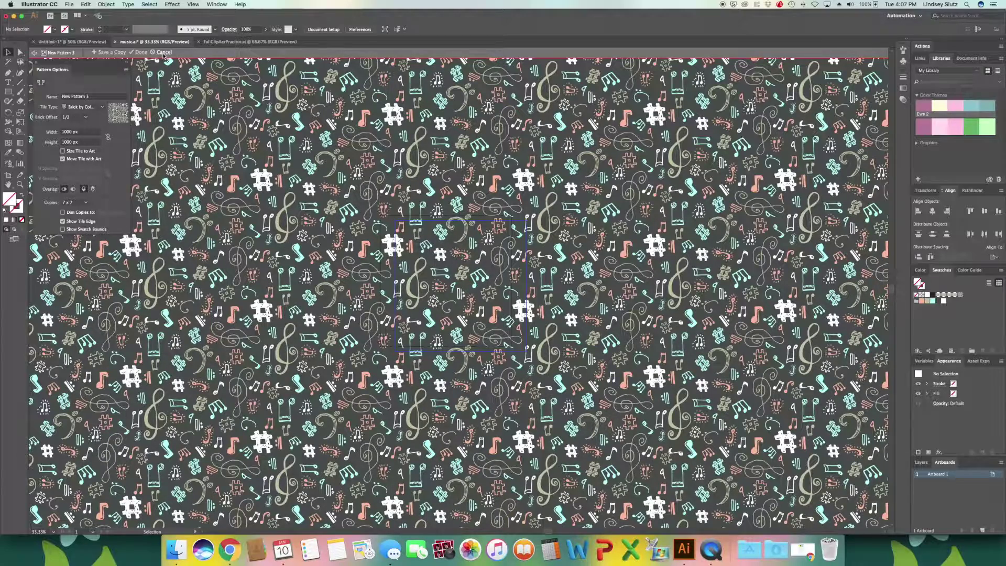
pyautogui.click(115, 54)
pyautogui.write('Music')
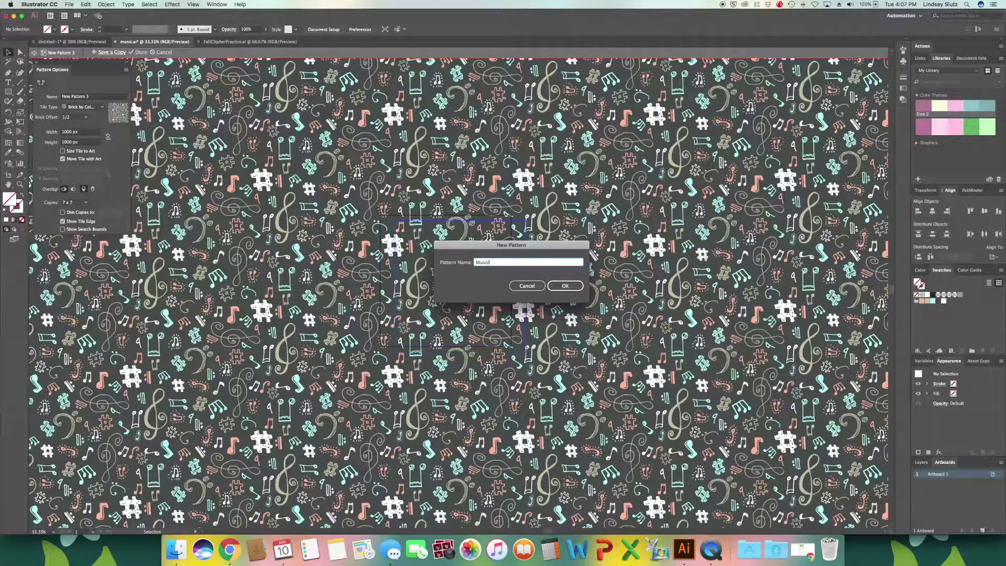
pyautogui.press('Return')
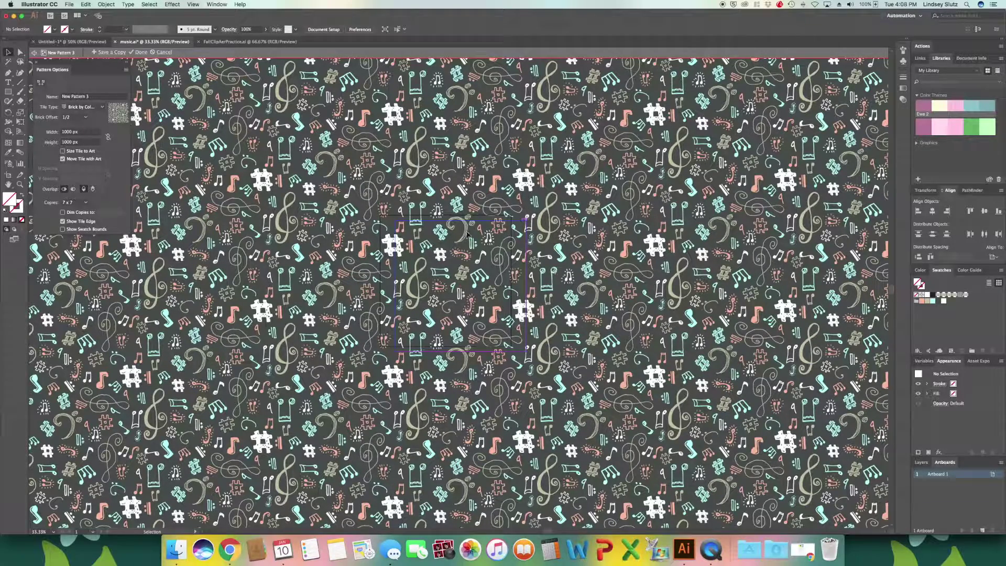
pyautogui.click(141, 53)
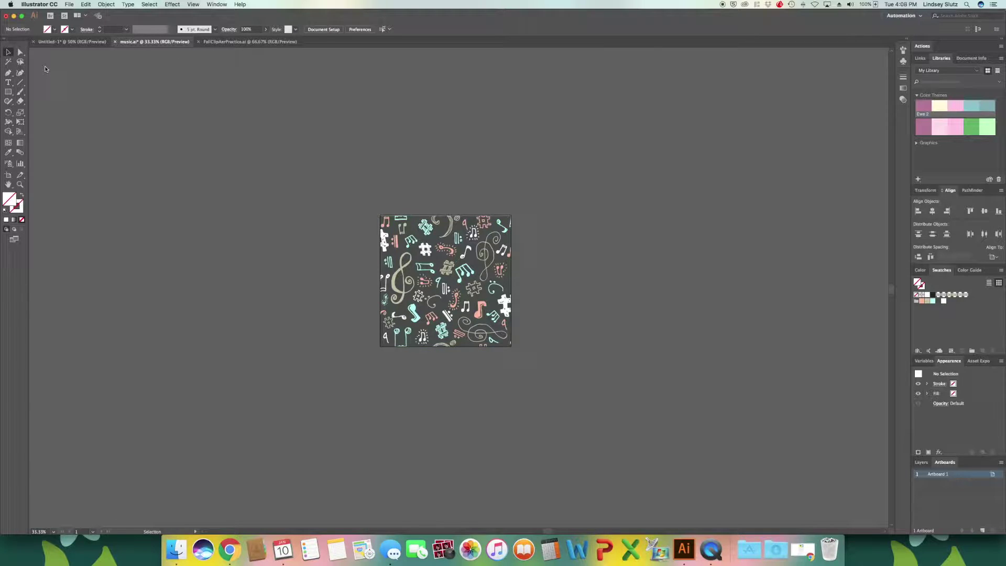
# Step: Draw a tall rectangle left of the square and fill it with the Music pattern
pyautogui.click(12, 92)
pyautogui.moveTo(143, 129); pyautogui.dragTo(287, 317)
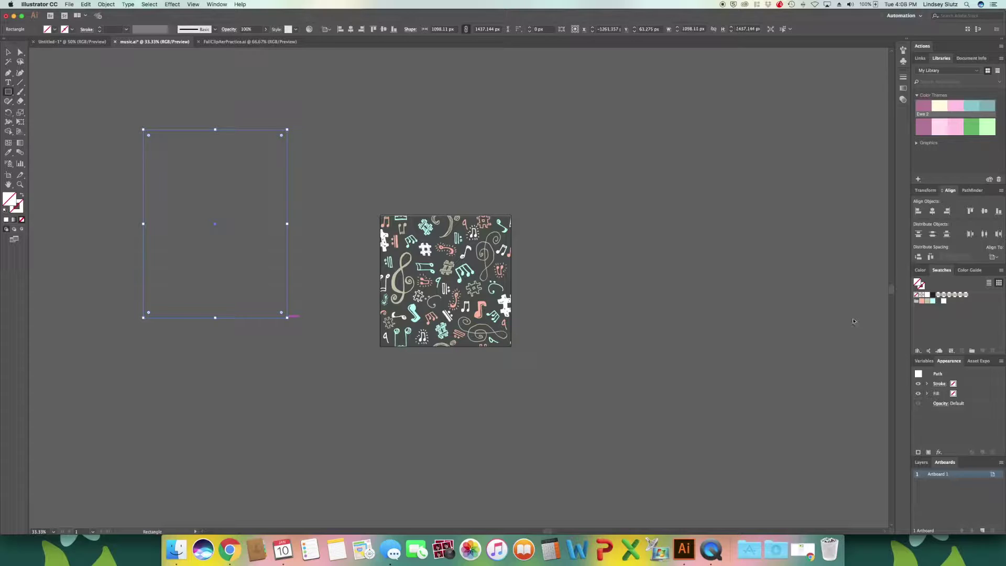
pyautogui.click(965, 295)
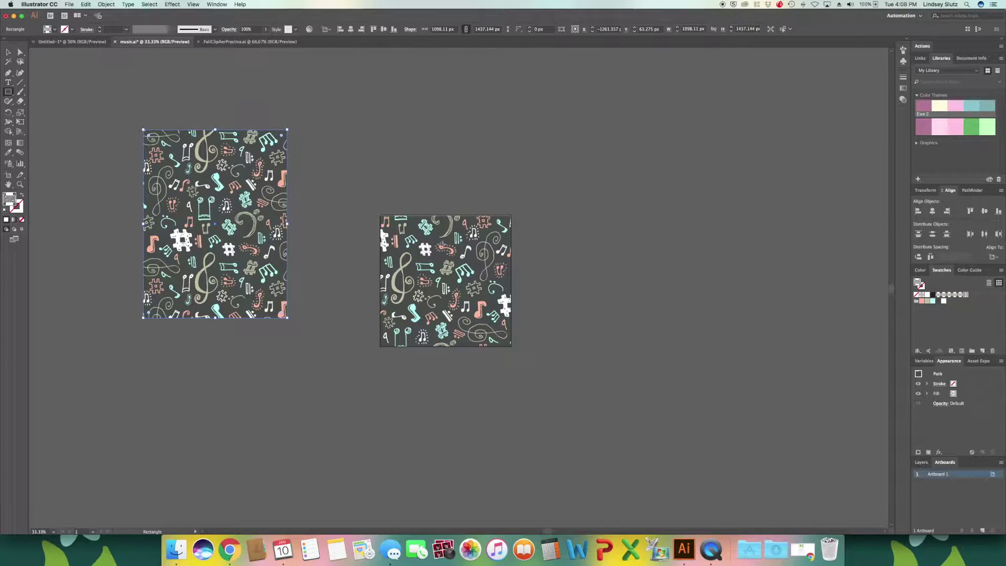
# Step: Release the clipping mask on the original music square
pyautogui.press('v')
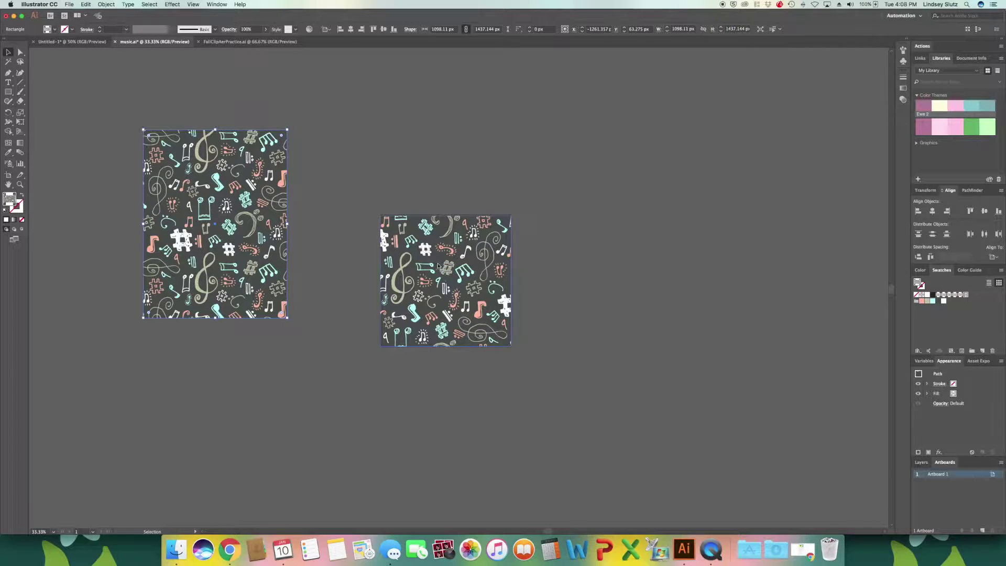
pyautogui.click(438, 265)
pyautogui.rightClick(438, 265)
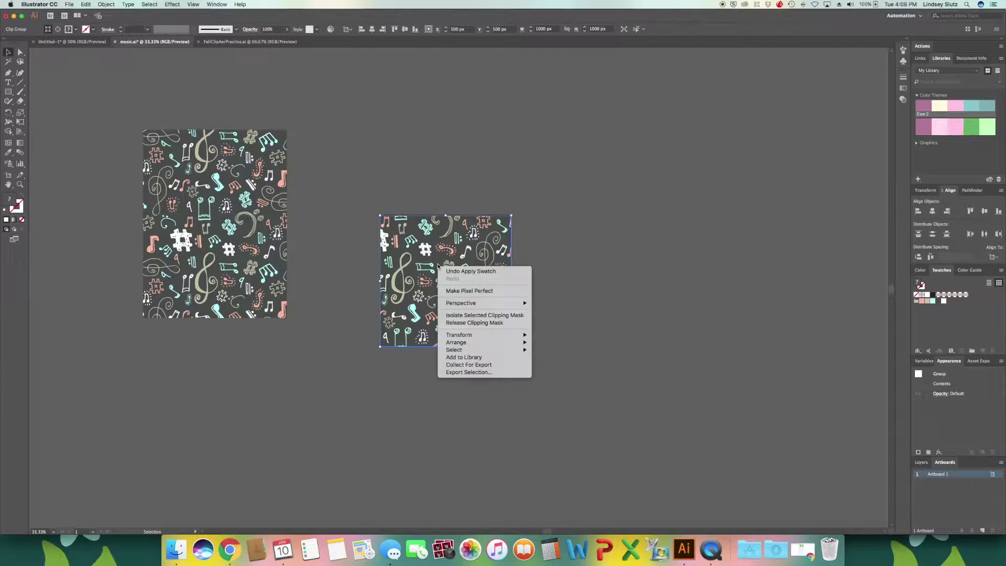
pyautogui.click(456, 322)
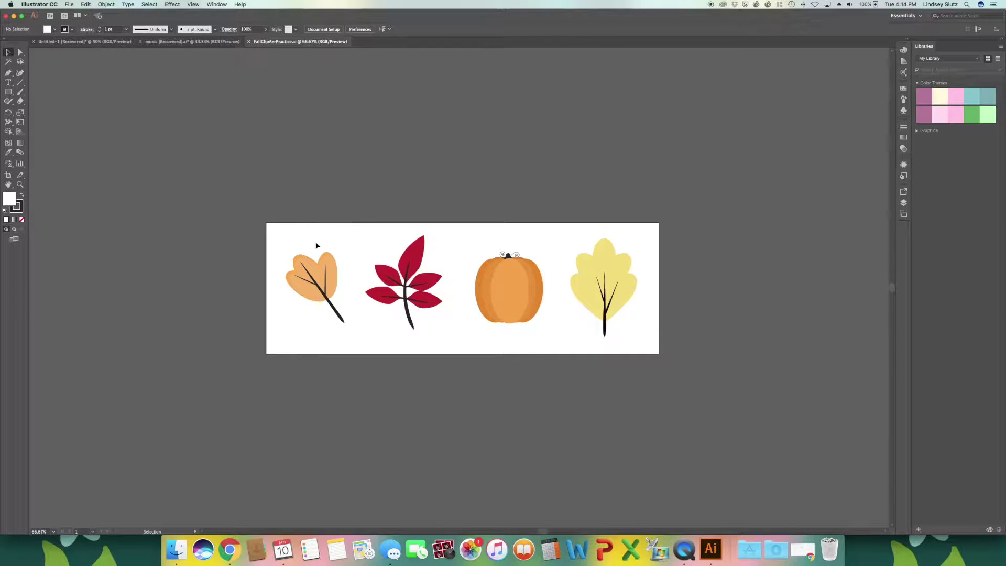
# Step: Move the orange and red leaves off the artboard, turning the red leaf upright beside the orange
pyautogui.moveTo(314, 264); pyautogui.dragTo(169, 217)
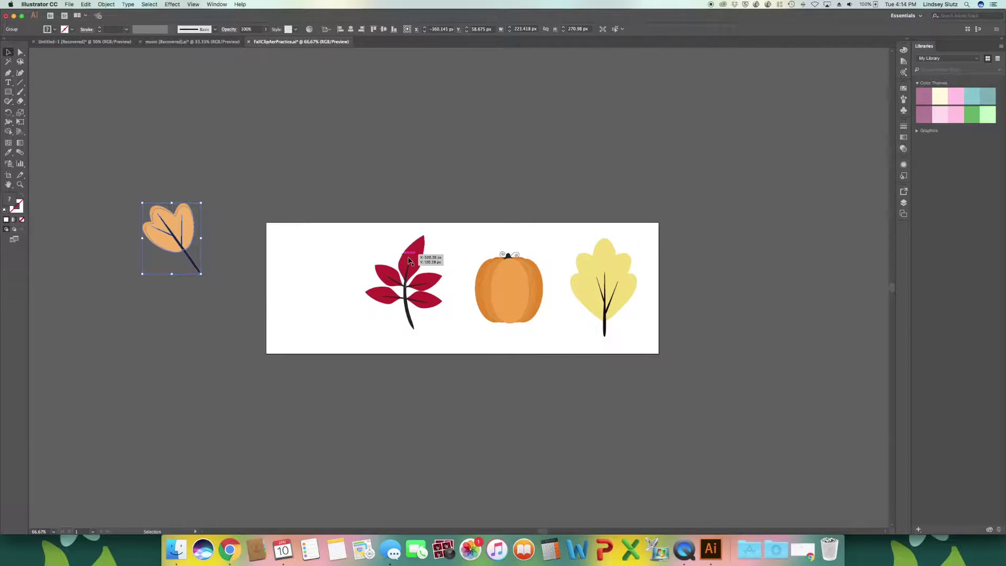
pyautogui.moveTo(410, 258); pyautogui.dragTo(225, 384)
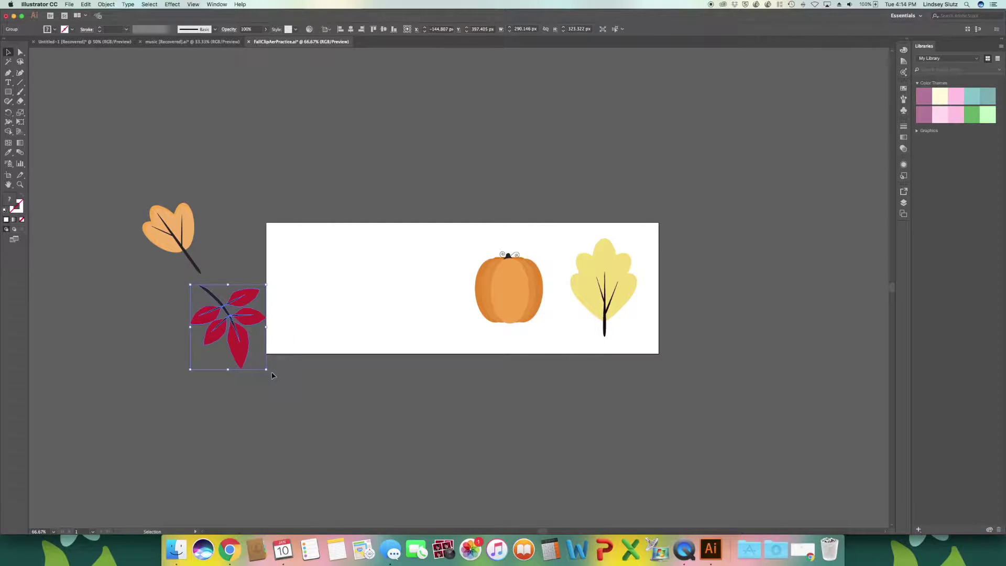
pyautogui.moveTo(268, 370); pyautogui.dragTo(251, 376)
pyautogui.moveTo(255, 287); pyautogui.dragTo(259, 214)
# Step: Place the yellow leaf diagonally beside the red one, then select all three leaves
pyautogui.moveTo(236, 328); pyautogui.dragTo(183, 317)
pyautogui.moveTo(223, 371); pyautogui.dragTo(252, 335)
pyautogui.click(122, 227)
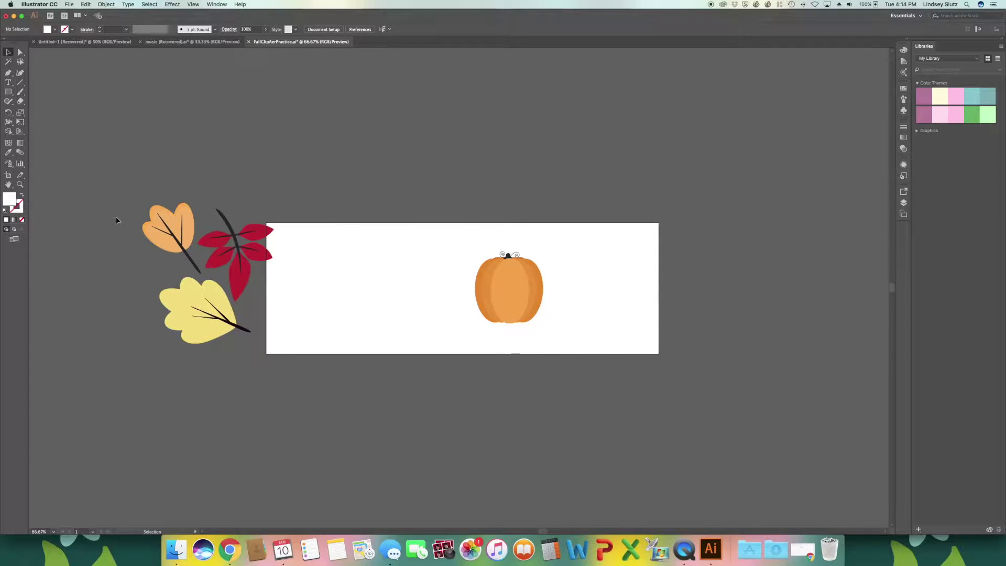
pyautogui.moveTo(119, 228); pyautogui.dragTo(231, 308)
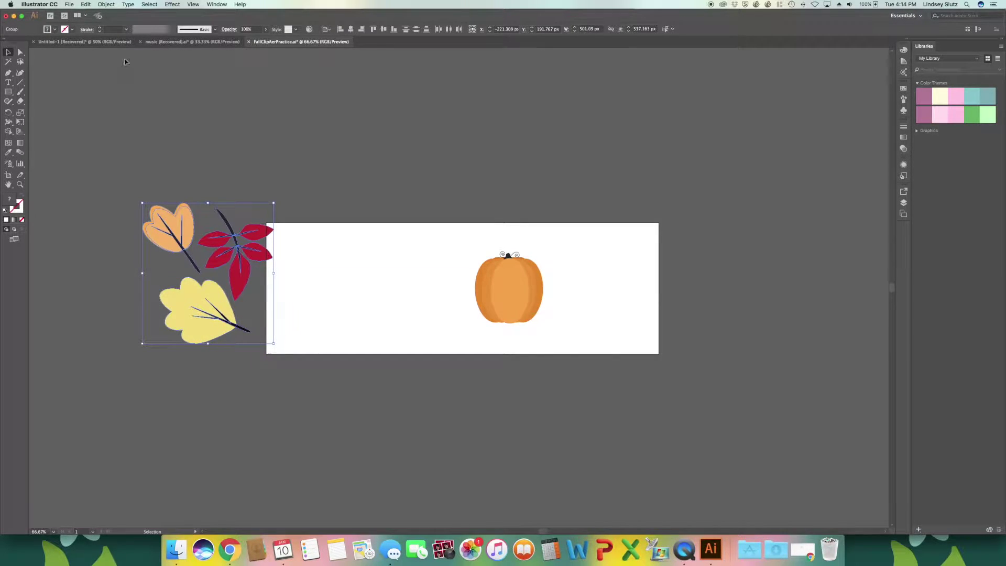
# Step: Make a new pattern from the three leaves and acknowledge the Swatches alert
pyautogui.click(106, 5)
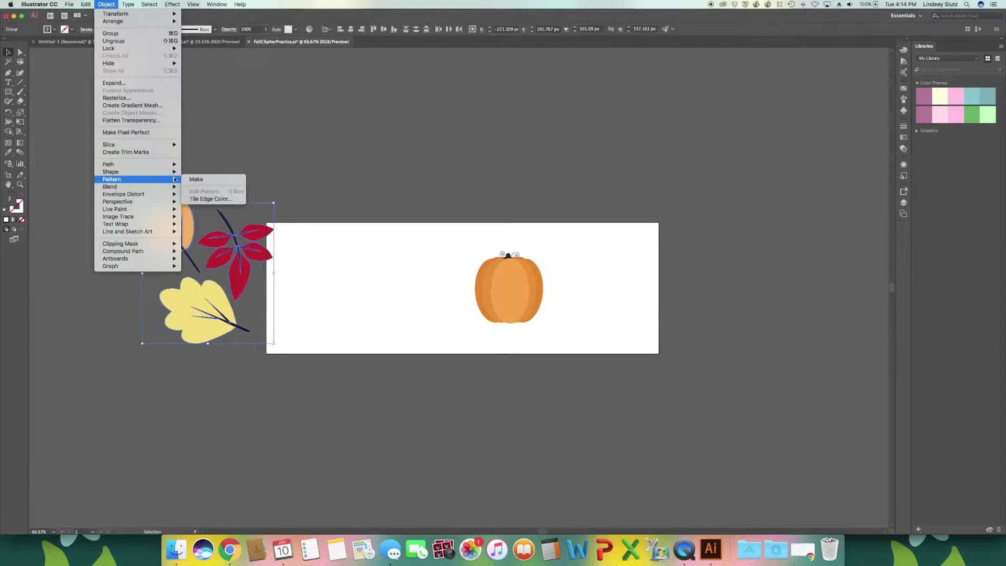
pyautogui.click(192, 180)
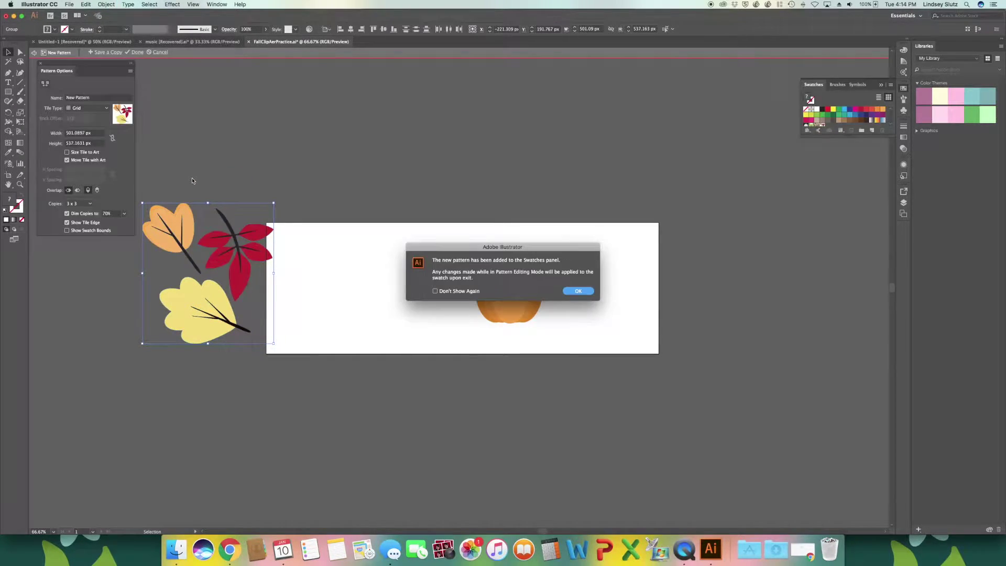
pyautogui.click(569, 290)
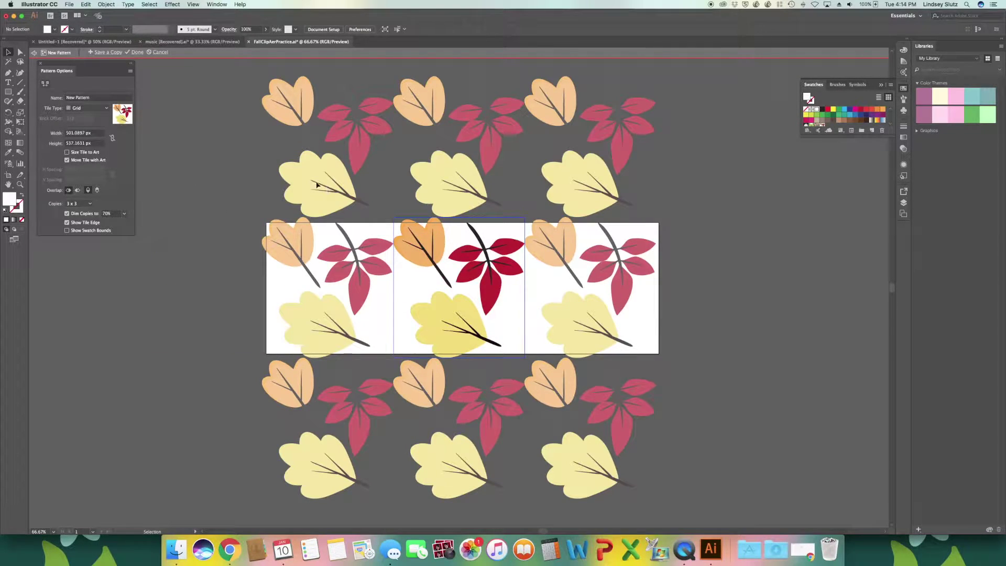
pyautogui.click(67, 213)
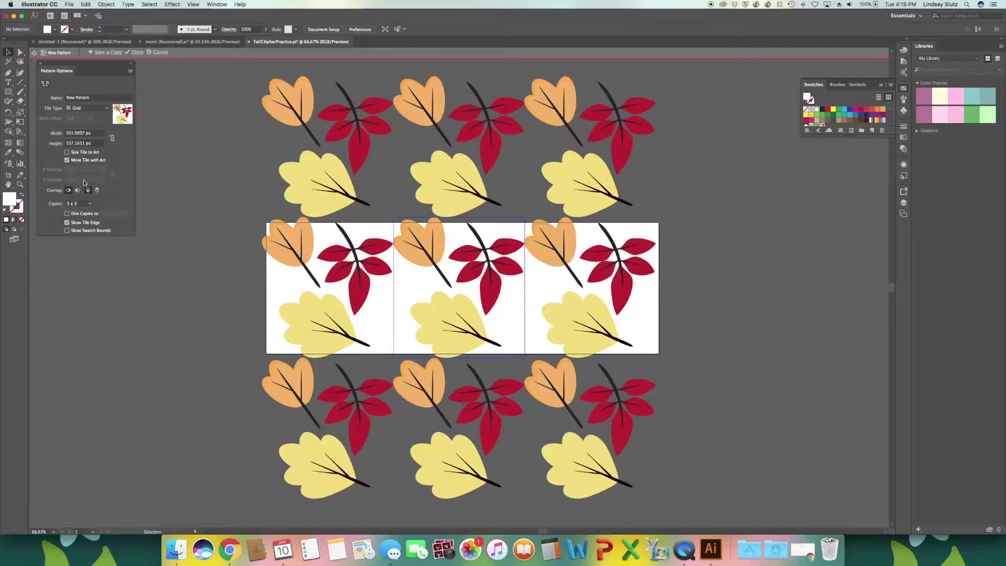
# Step: Put right-hand tiles in front on overlap and set the tile height to 454 px
pyautogui.click(78, 191)
pyautogui.click(94, 143)
pyautogui.press('super+a')
pyautogui.write('539')
pyautogui.press('Return')
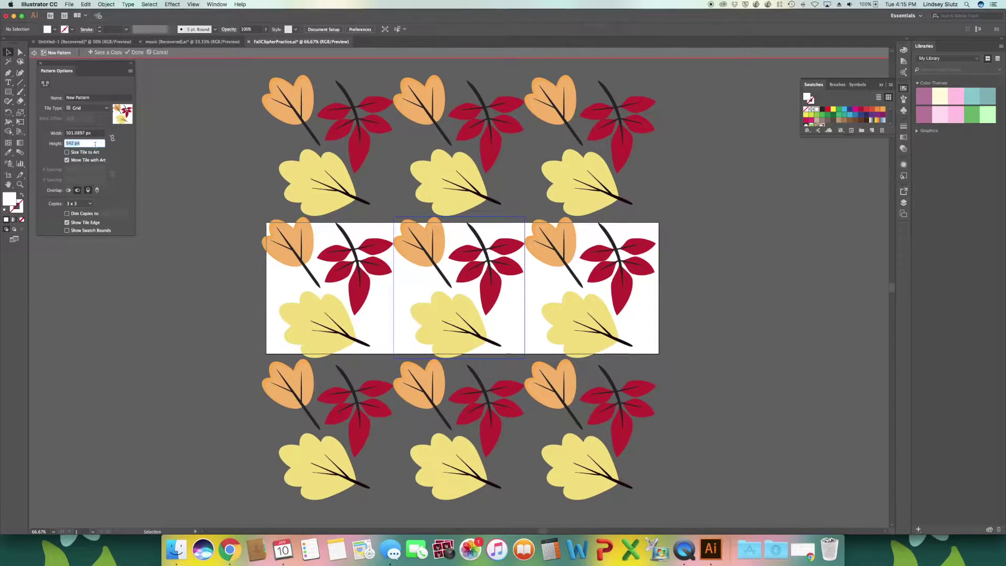
pyautogui.write('503')
pyautogui.press('Return')
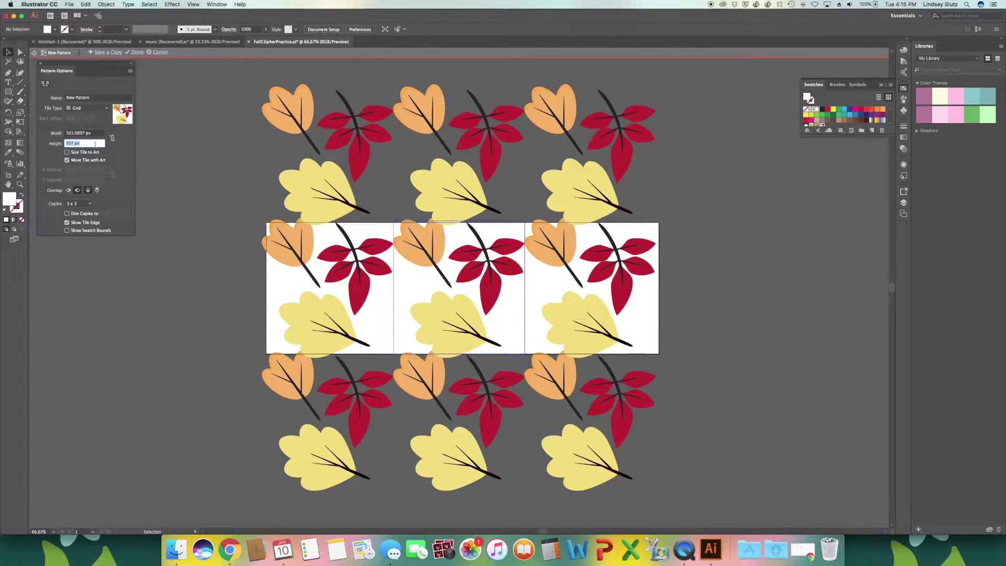
pyautogui.write('453')
pyautogui.press('Return')
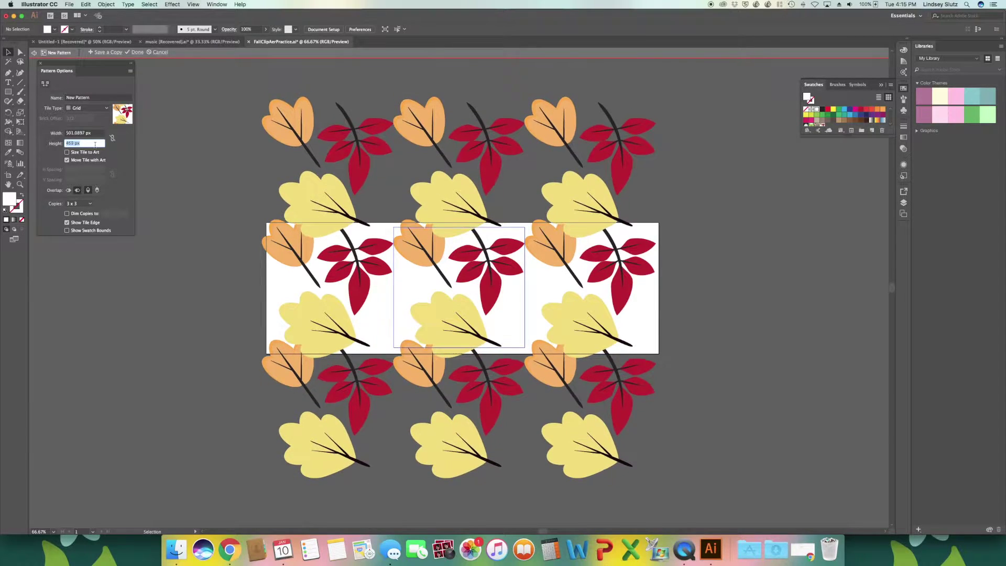
pyautogui.press('Up')
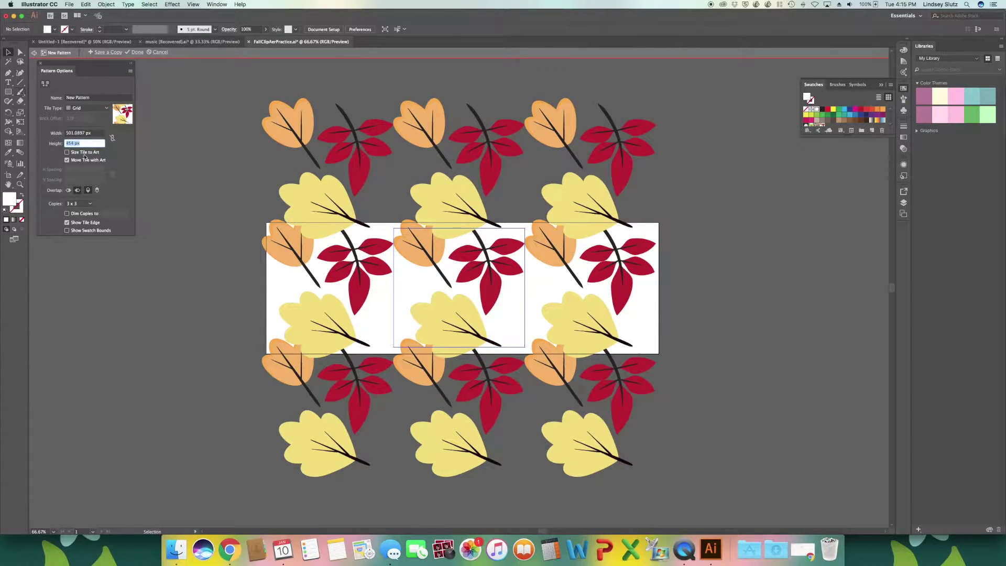
# Step: Set overlap to Bottom in Front and narrow the tile width to 439 px
pyautogui.click(97, 191)
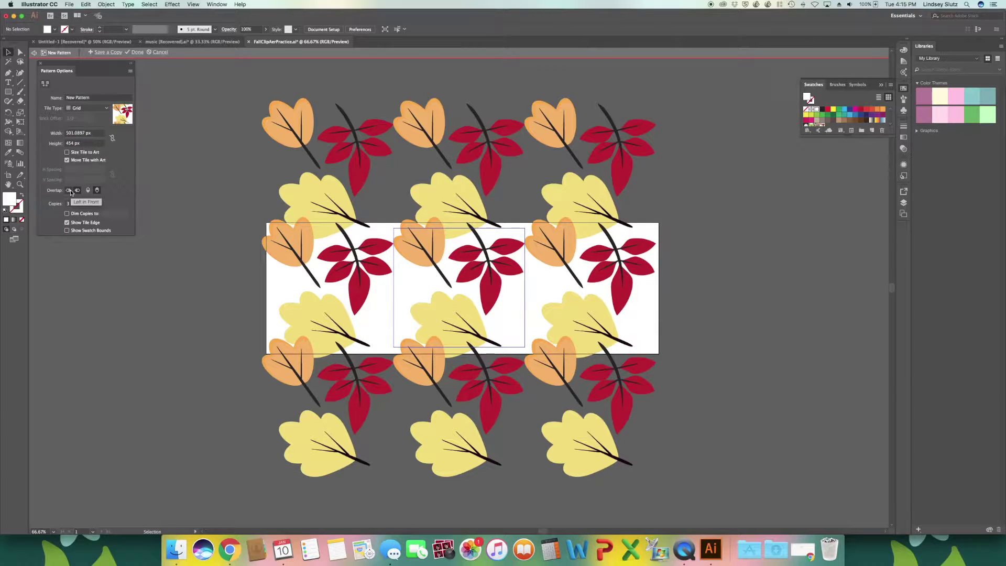
pyautogui.click(97, 146)
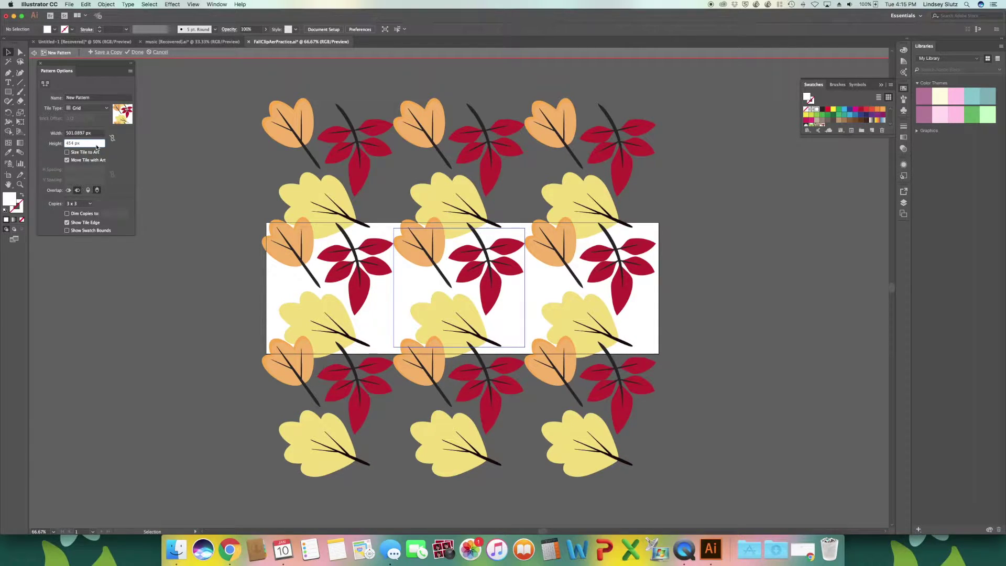
pyautogui.click(95, 134)
pyautogui.write('517')
pyautogui.press('Return')
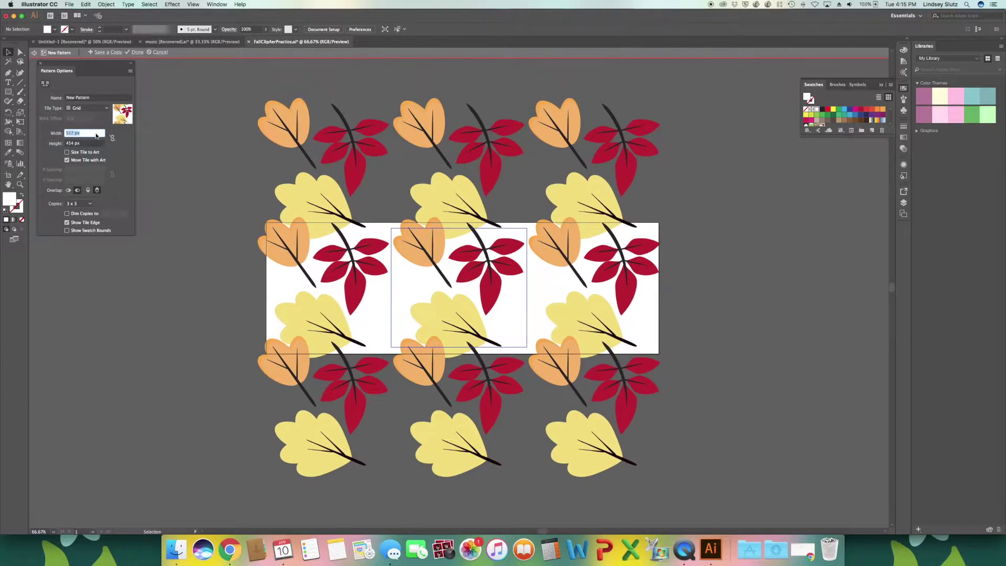
pyautogui.press('Down')
pyautogui.press('Down')
pyautogui.press('Down')
pyautogui.press('Down')
pyautogui.press('Down')
pyautogui.press('Down')
pyautogui.press('Down')
pyautogui.press('Down')
pyautogui.press('Down')
pyautogui.press('Down')
pyautogui.press('Down')
pyautogui.press('Down')
pyautogui.press('Down')
pyautogui.press('Down')
pyautogui.press('Down')
pyautogui.press('Down')
pyautogui.press('Down')
pyautogui.press('Down')
pyautogui.press('Down')
pyautogui.press('Down')
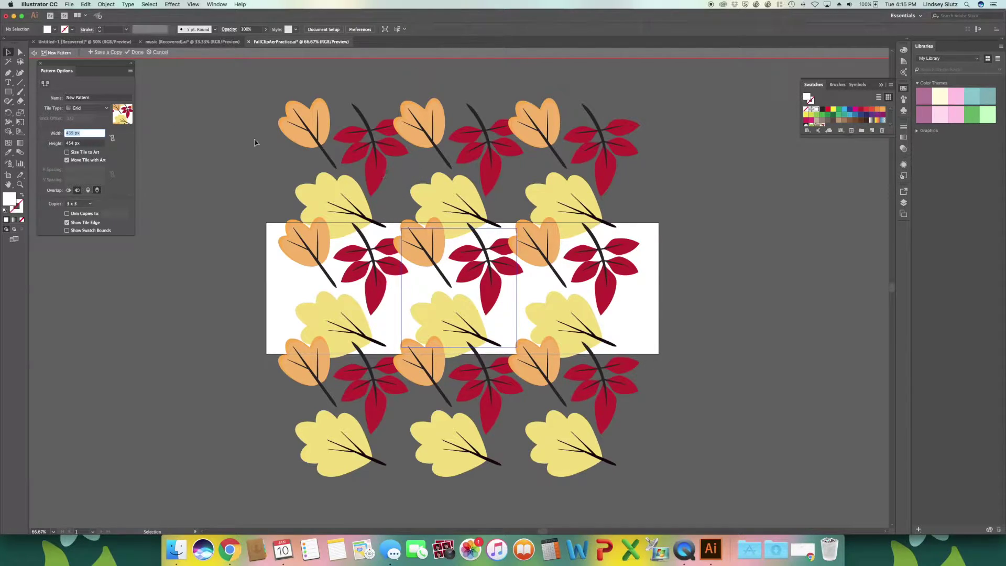
# Step: Switch the tile type to Brick by Column and lower the tile height to 440 px
pyautogui.click(104, 110)
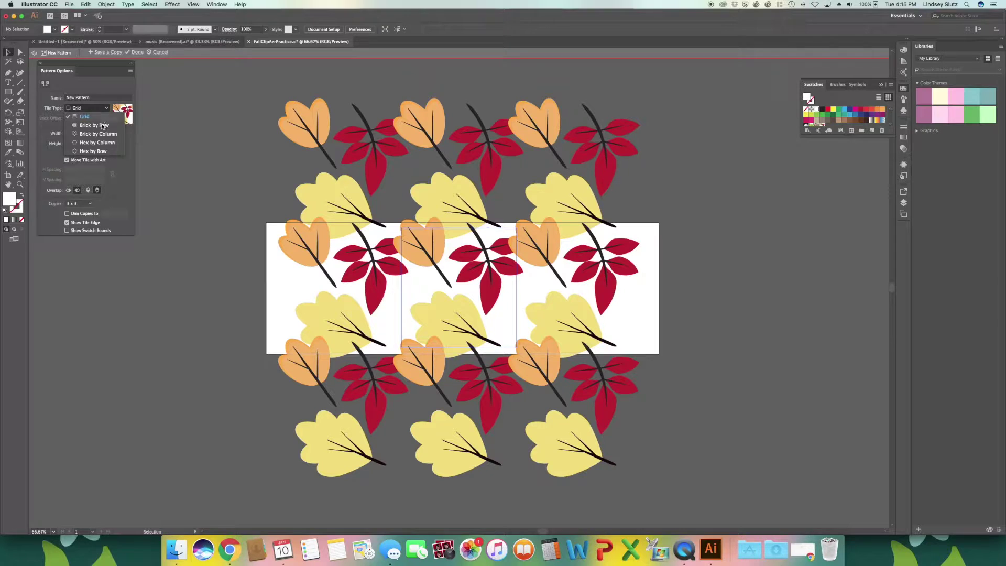
pyautogui.click(103, 134)
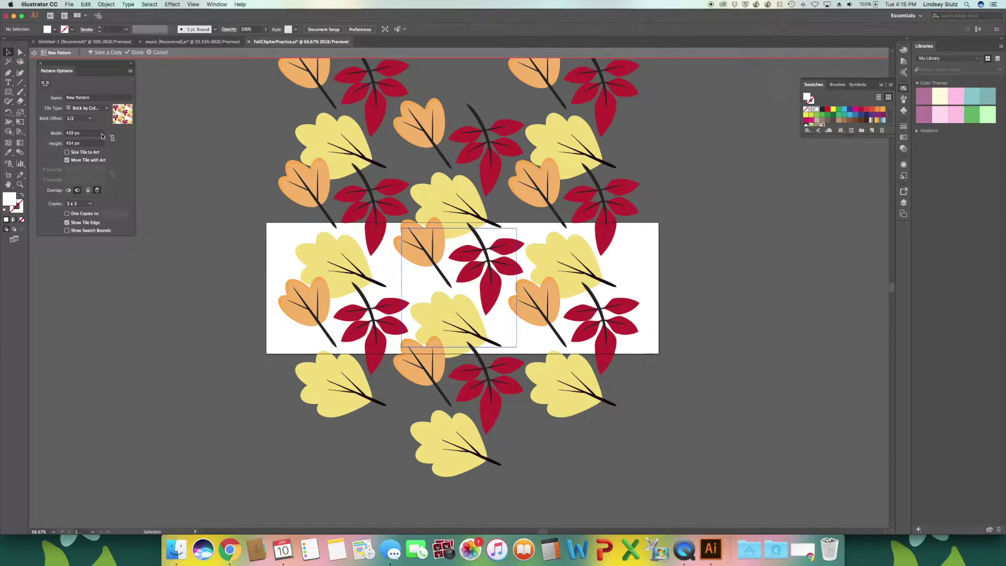
pyautogui.click(91, 143)
pyautogui.press('Down')
pyautogui.press('Down')
pyautogui.press('Down')
pyautogui.press('Down')
pyautogui.press('Down')
pyautogui.press('Down')
pyautogui.press('Down')
pyautogui.press('Down')
pyautogui.press('Down')
pyautogui.press('Down')
pyautogui.press('Down')
pyautogui.press('Down')
pyautogui.press('Down')
pyautogui.press('Down')
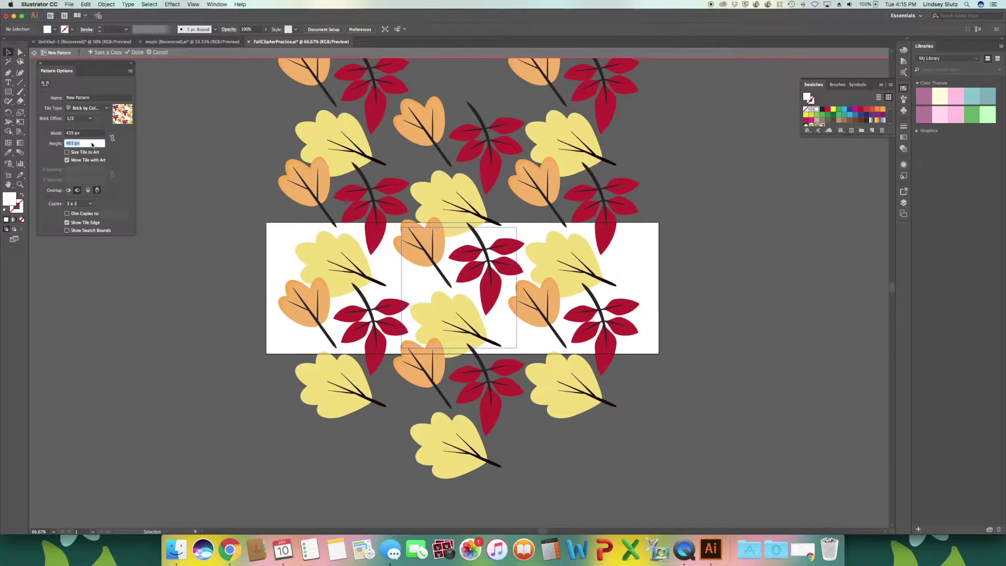
# Step: Narrow the tile width to 363 px and set the tile height to 431 px
pyautogui.click(89, 134)
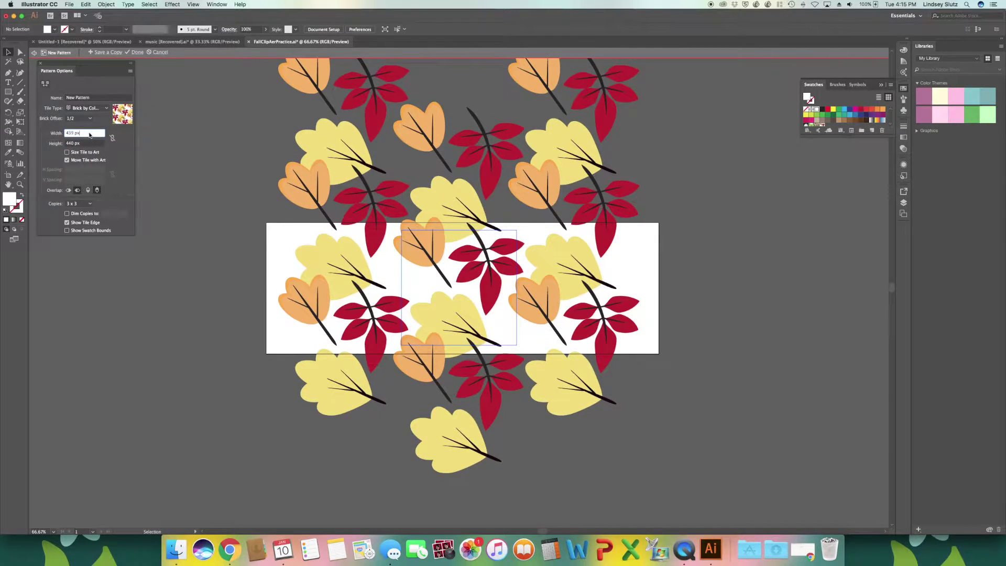
pyautogui.press('Down')
pyautogui.press('Down')
pyautogui.press('Down')
pyautogui.press('Down')
pyautogui.press('Down')
pyautogui.press('Down')
pyautogui.press('Down')
pyautogui.press('Down')
pyautogui.press('Down')
pyautogui.press('Down')
pyautogui.press('Down')
pyautogui.press('Down')
pyautogui.press('Down')
pyautogui.press('Down')
pyautogui.press('Down')
pyautogui.press('Down')
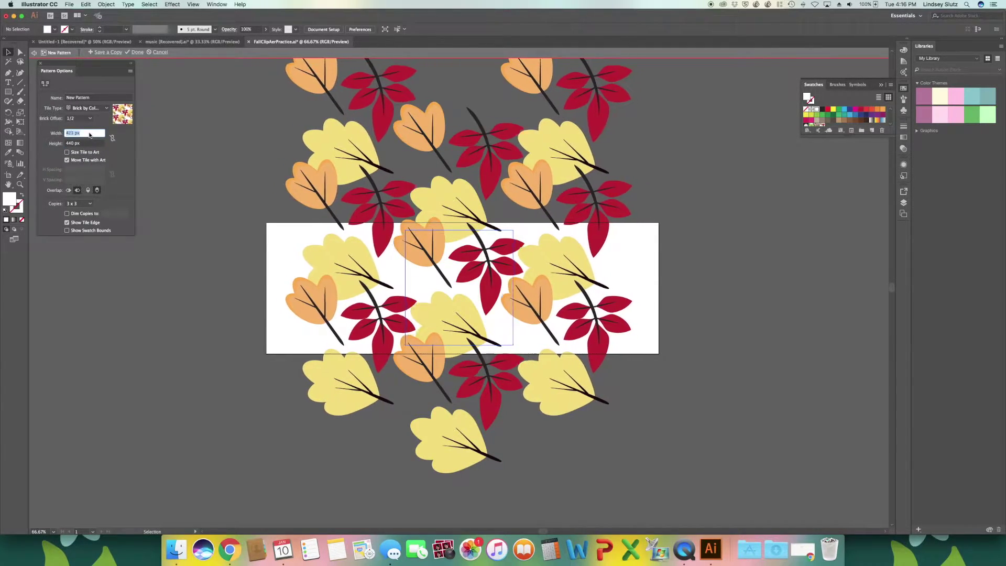
pyautogui.press('Down')
pyautogui.press('Down')
pyautogui.press('Down')
pyautogui.press('Down')
pyautogui.press('Down')
pyautogui.press('Down')
pyautogui.press('Down')
pyautogui.press('Down')
pyautogui.press('Down')
pyautogui.press('Down')
pyautogui.press('Down')
pyautogui.press('Down')
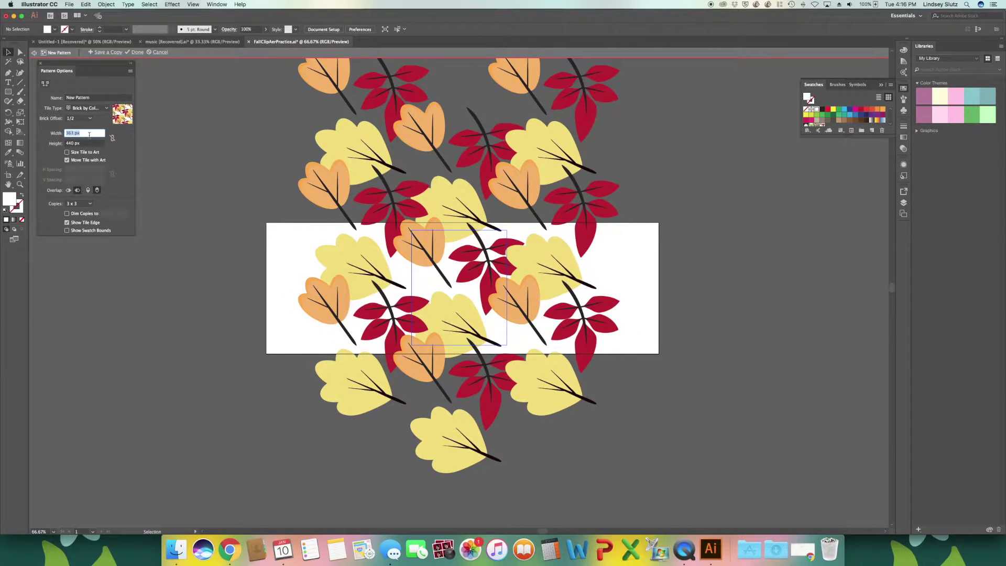
pyautogui.click(90, 144)
pyautogui.press('Up')
pyautogui.press('Down')
pyautogui.press('Down')
pyautogui.press('Down')
pyautogui.press('Down')
pyautogui.press('Down')
pyautogui.press('Down')
pyautogui.press('Down')
pyautogui.press('Down')
pyautogui.press('Down')
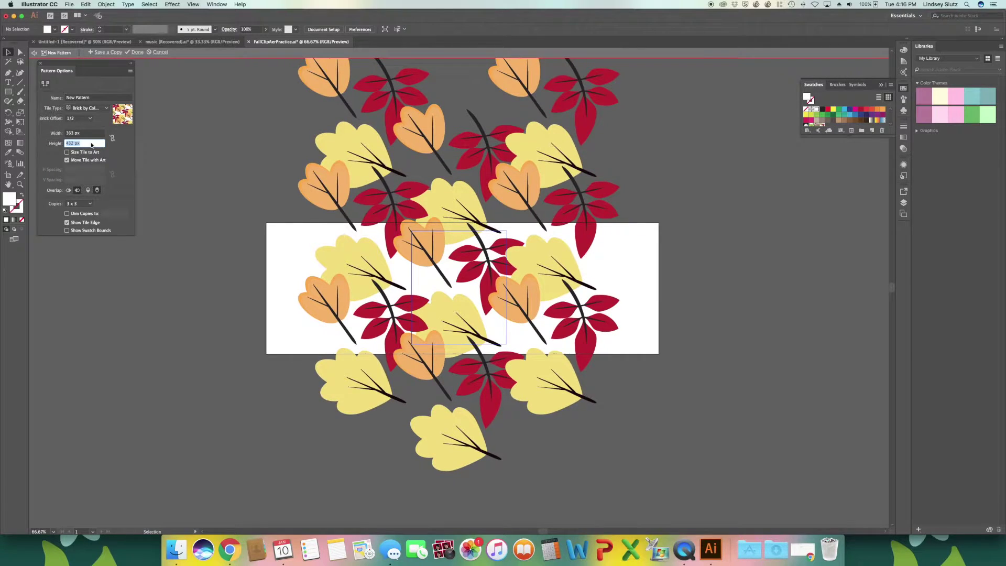
pyautogui.press('Down')
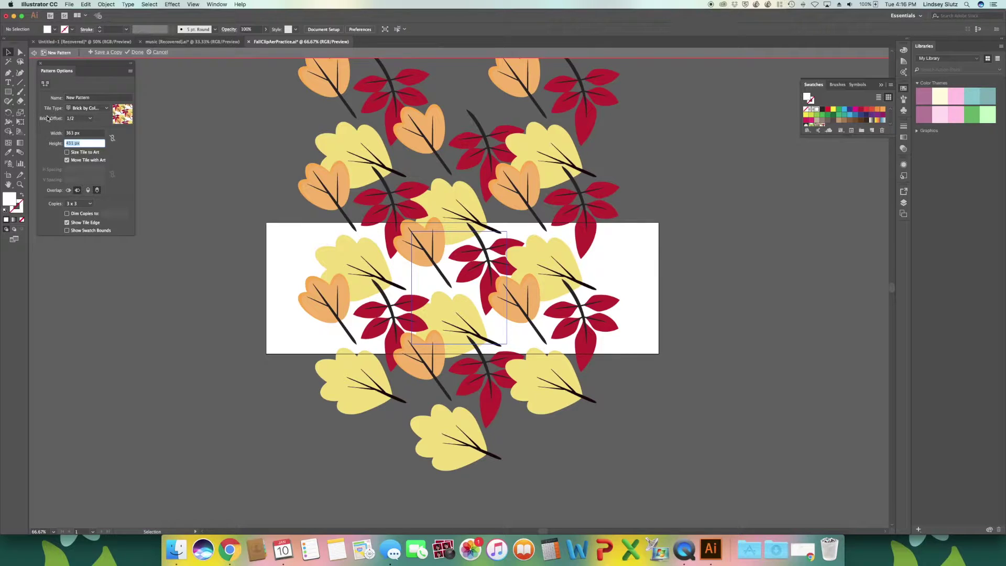
# Step: Try brick offsets 3/4, 1/5 and 3/5, settling on a 3/4 column offset
pyautogui.click(89, 119)
pyautogui.click(83, 160)
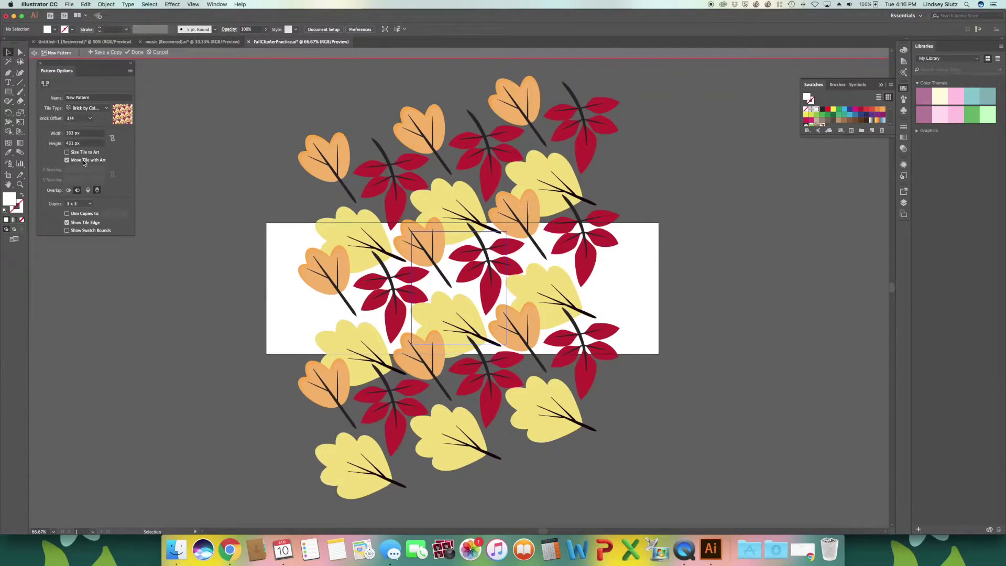
pyautogui.click(90, 119)
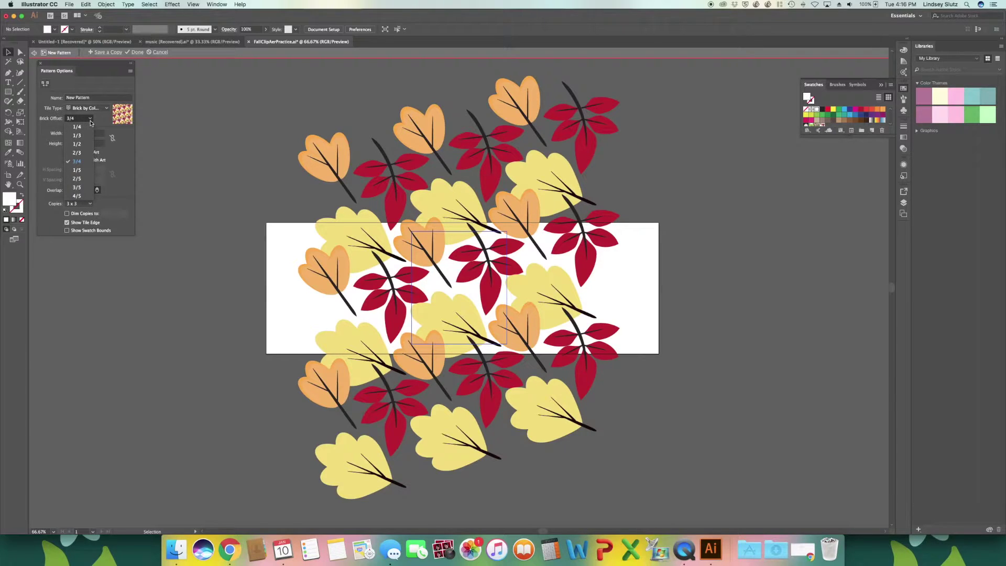
pyautogui.click(79, 169)
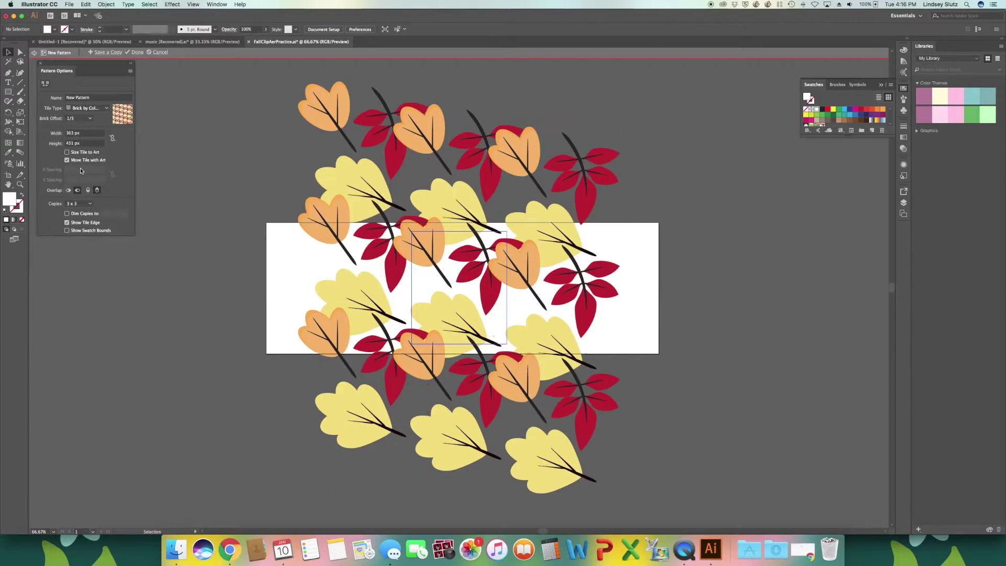
pyautogui.click(90, 119)
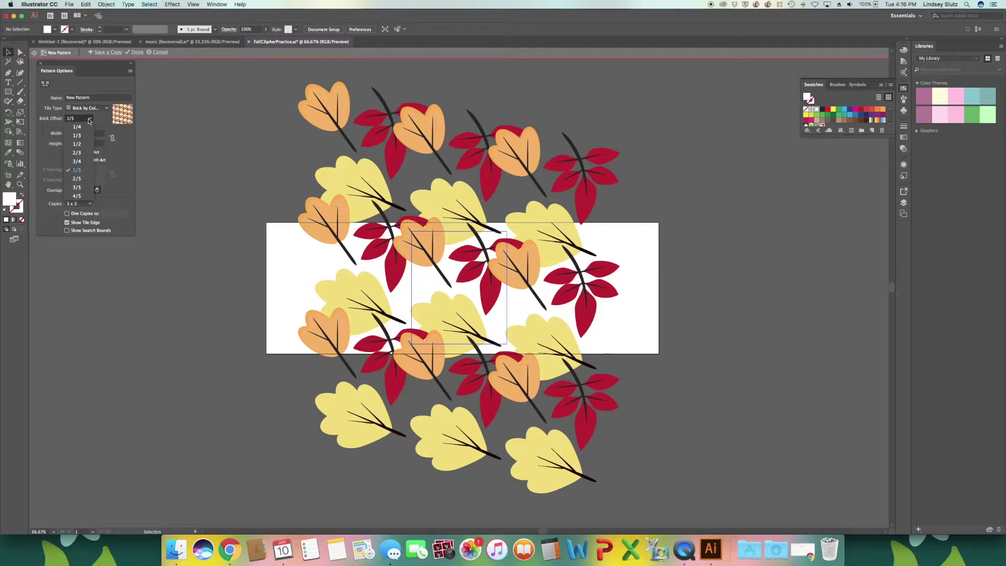
pyautogui.click(83, 187)
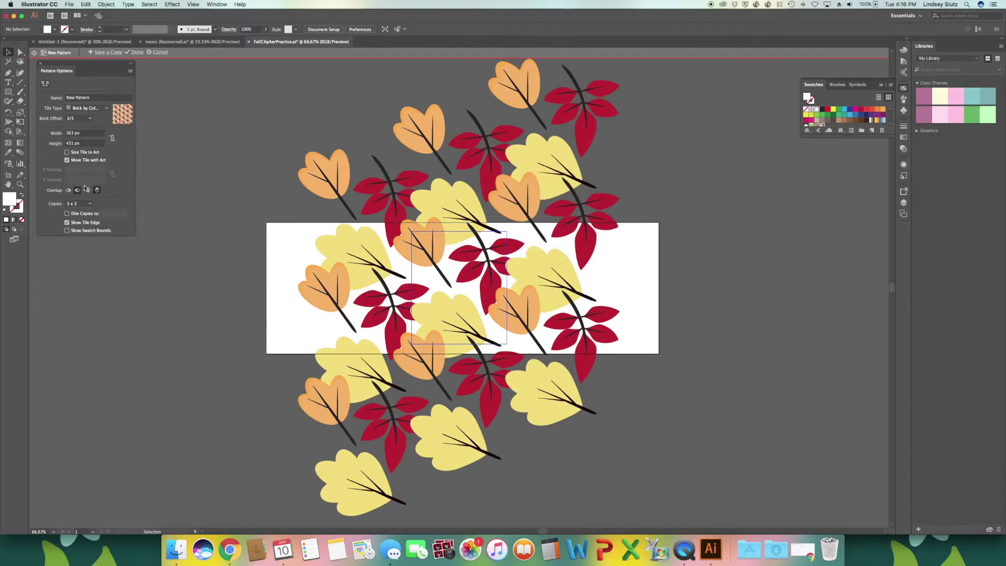
pyautogui.click(89, 120)
pyautogui.click(79, 160)
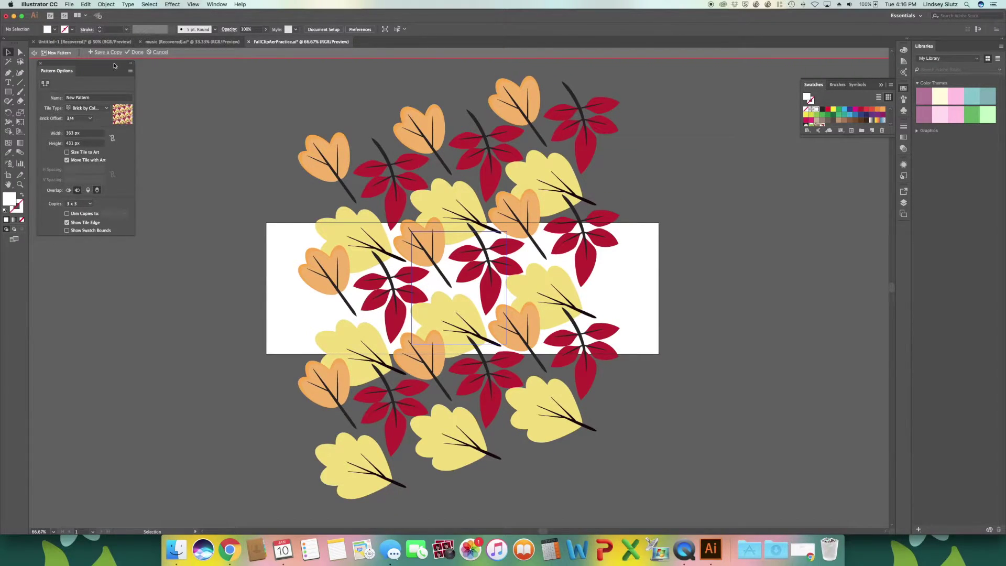
# Step: Exit pattern editing, then draw a square on the artboard's left part filled with the leaf pattern
pyautogui.press('Escape')
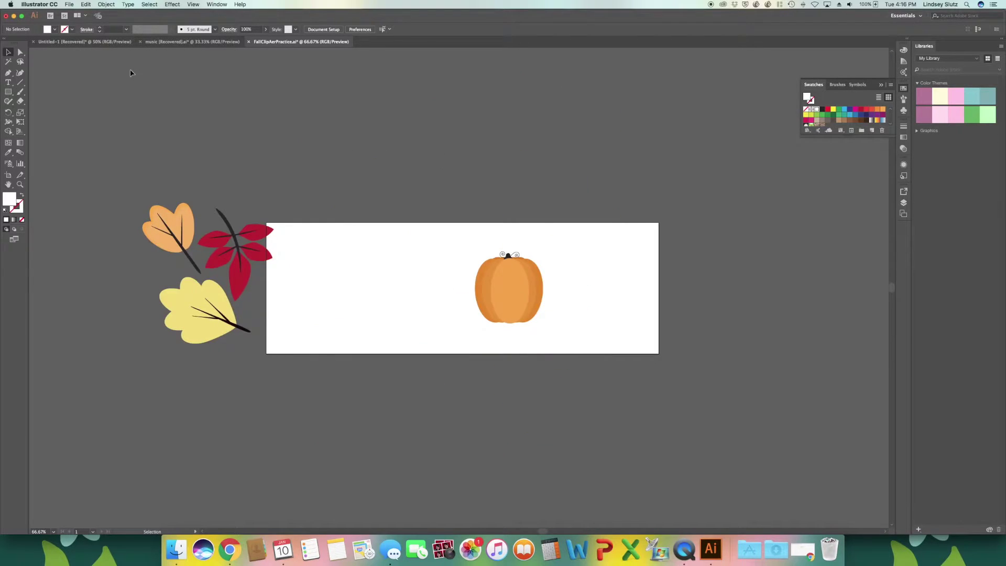
pyautogui.press('m')
pyautogui.moveTo(296, 223); pyautogui.dragTo(427, 352)
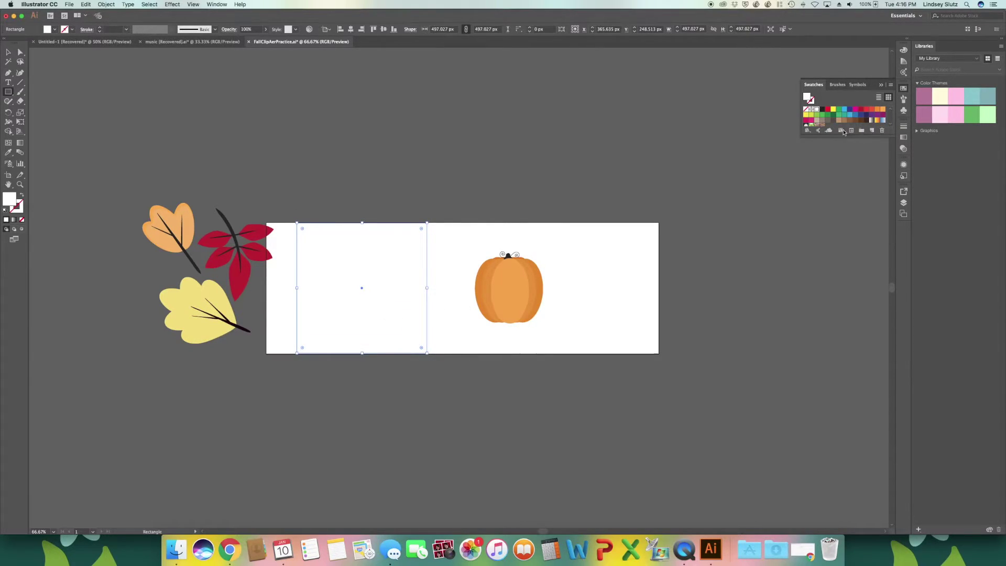
pyautogui.scroll(-2, 836, 125)
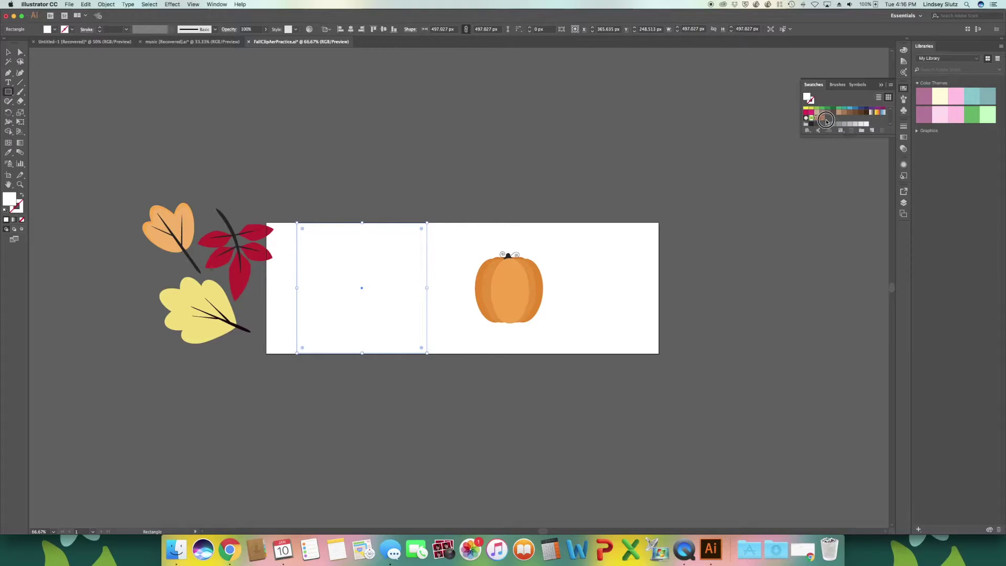
pyautogui.click(822, 118)
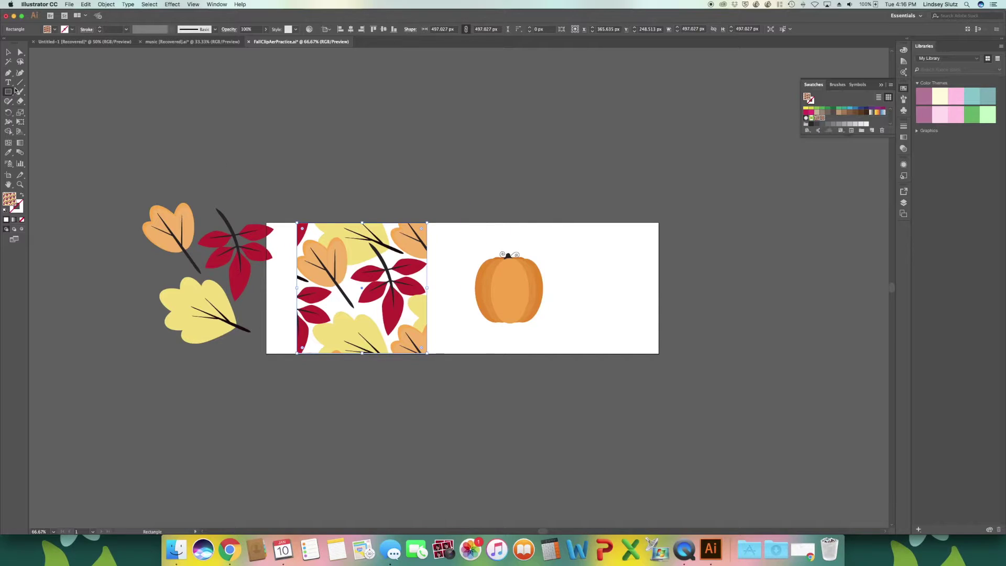
pyautogui.click(9, 53)
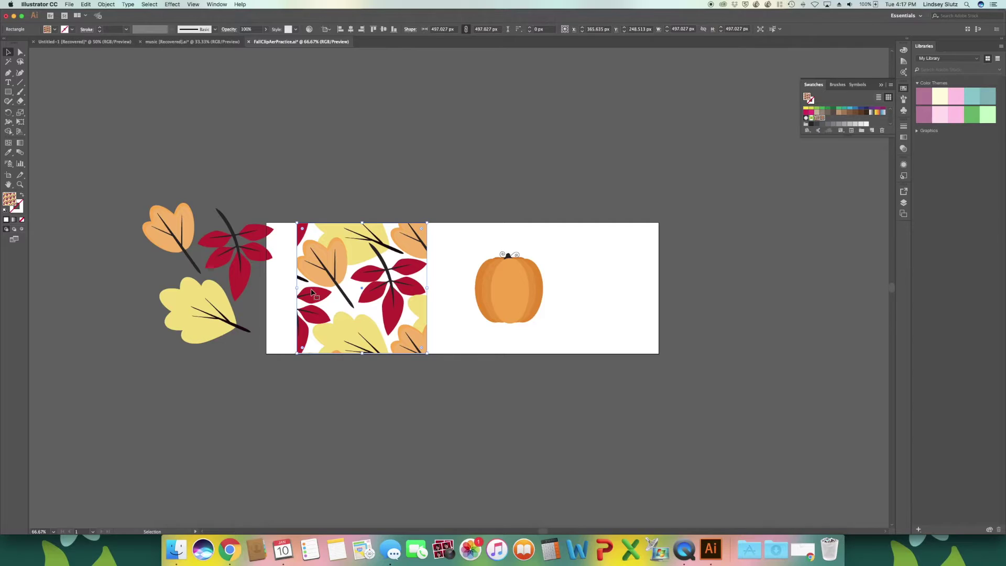
# Step: Apply the tan swatch C=25 M=40 Y=65 K=0 to the leaf-pattern square
pyautogui.press('a')
pyautogui.press('v')
pyautogui.click(840, 113)
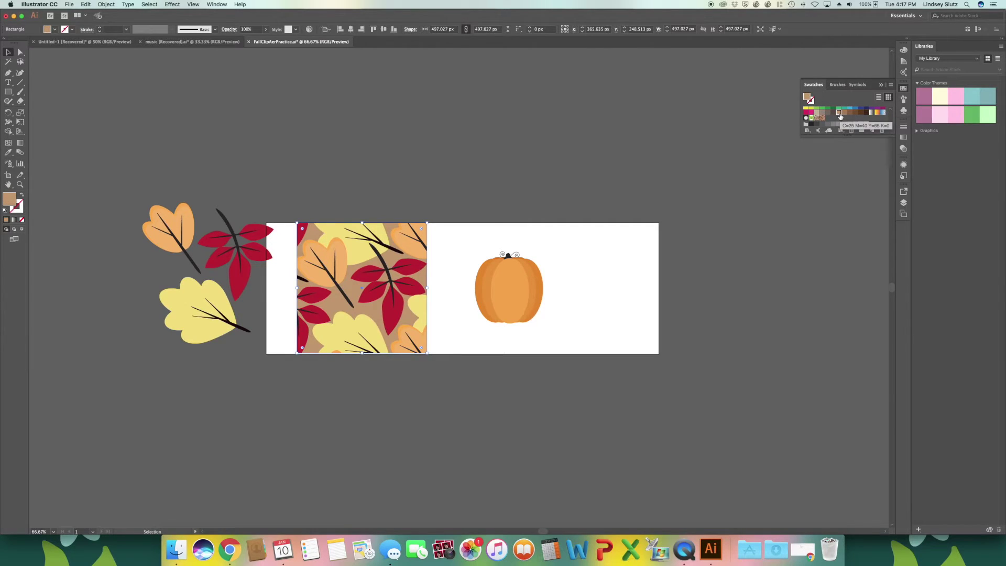